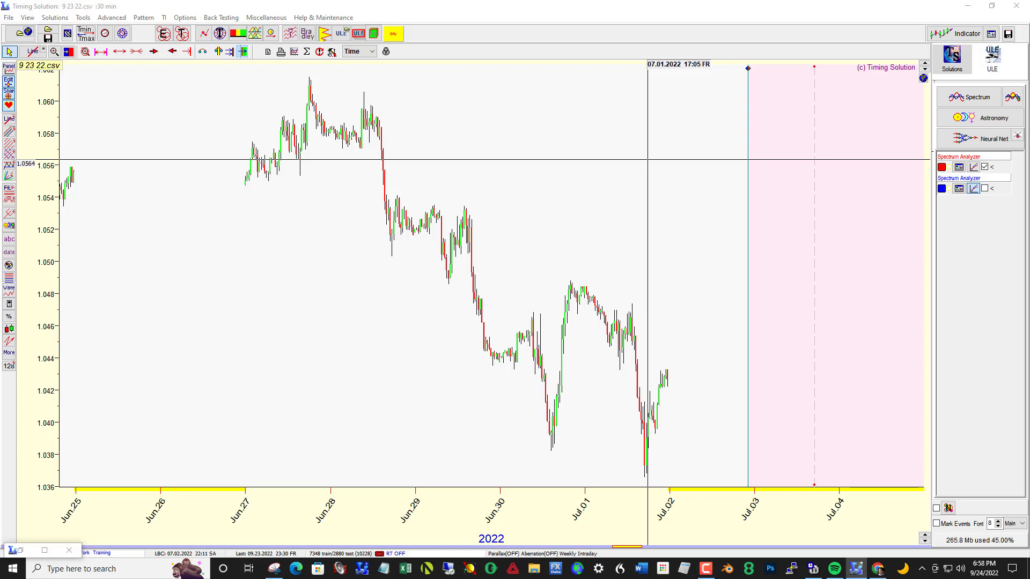
# Step: Recalculate the spectrum for the price data up to the LBC set at 07.02.2022
pyautogui.moveTo(644, 103); pyautogui.dragTo(298, 116)
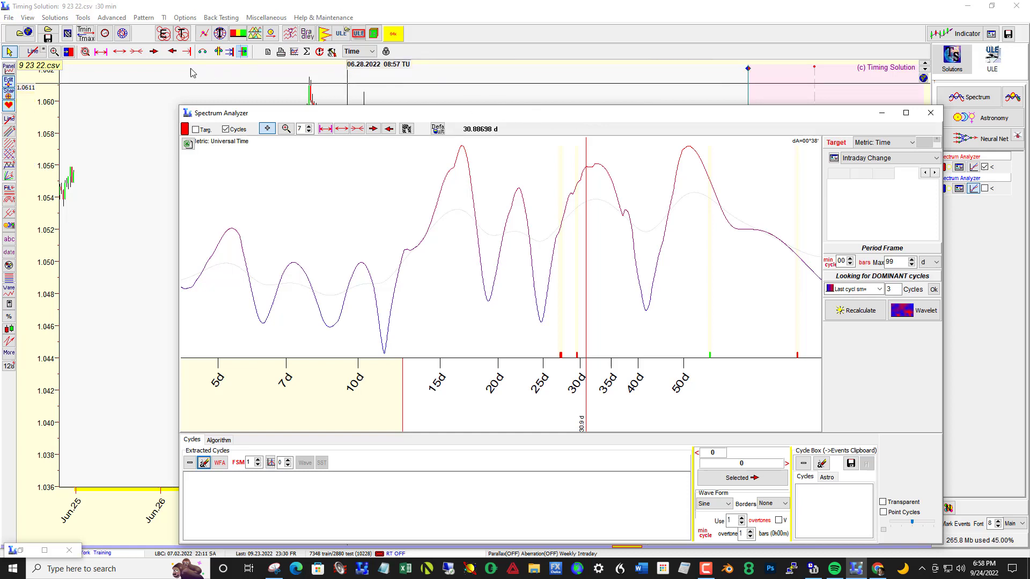
pyautogui.press('F10')
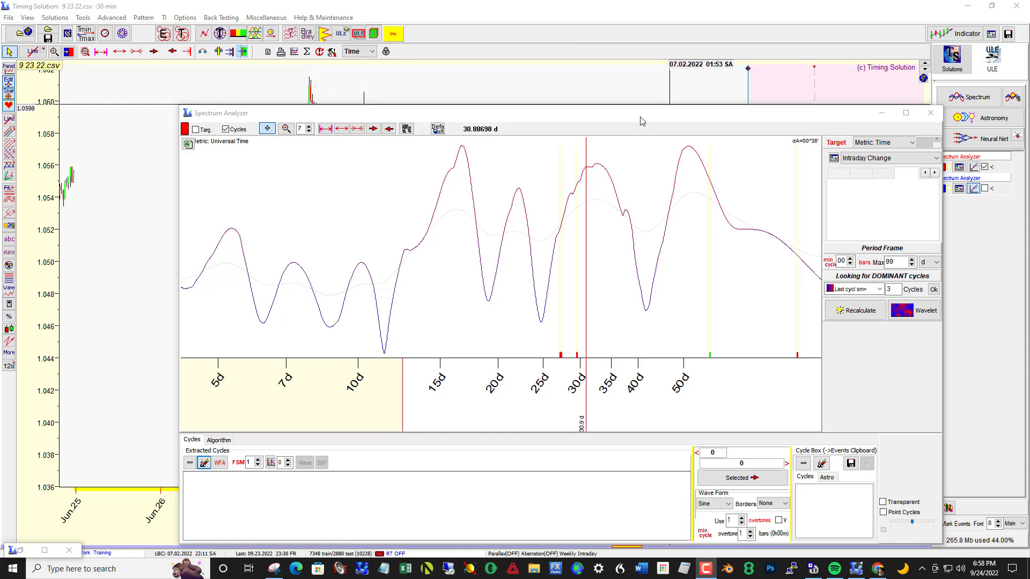
pyautogui.moveTo(643, 122); pyautogui.dragTo(1029, 161)
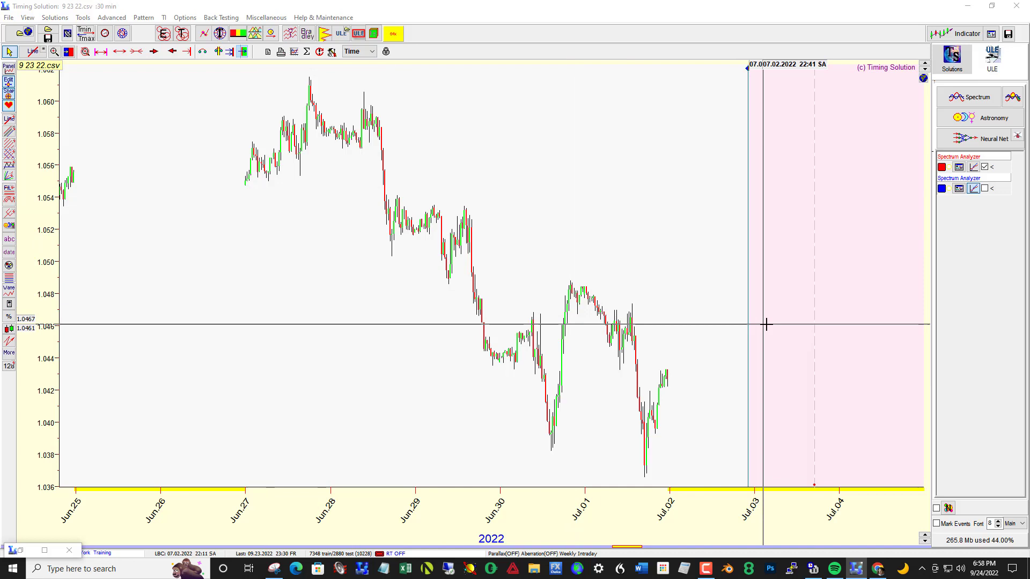
pyautogui.moveTo(768, 325); pyautogui.dragTo(329, 299)
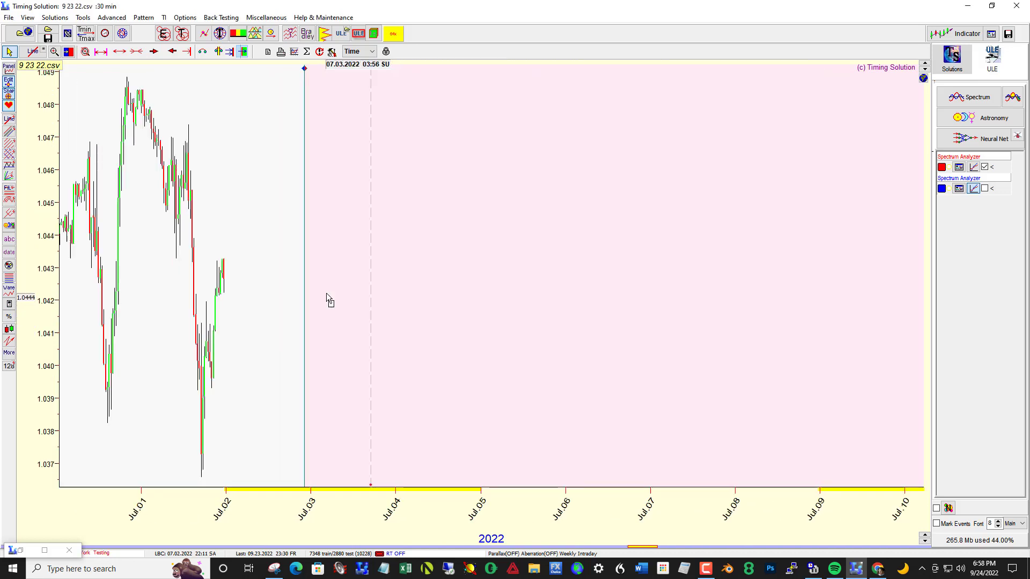
pyautogui.moveTo(694, 331); pyautogui.dragTo(770, 295)
pyautogui.moveTo(559, 299); pyautogui.dragTo(706, 279)
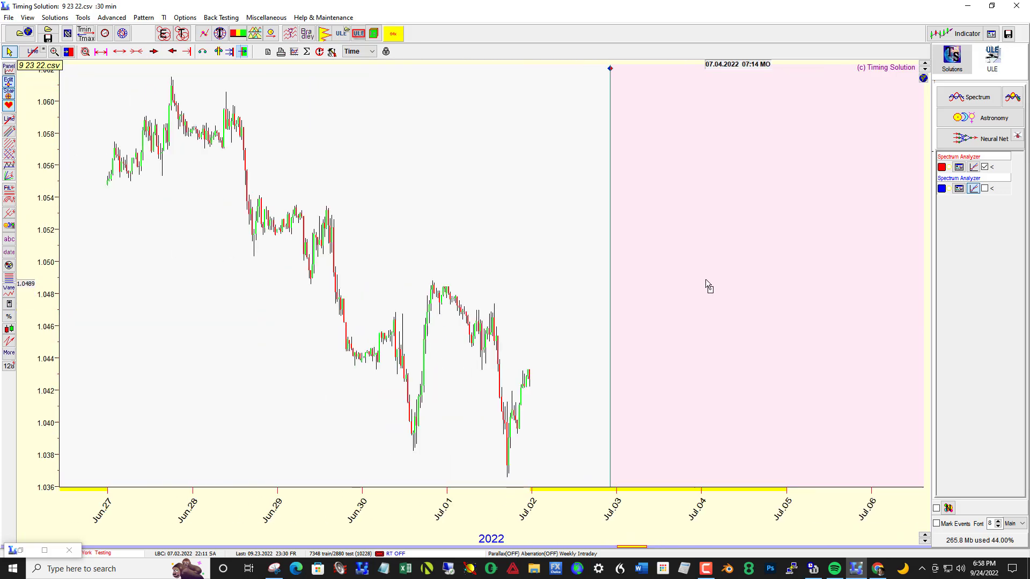
pyautogui.moveTo(1029, 102); pyautogui.dragTo(257, 68)
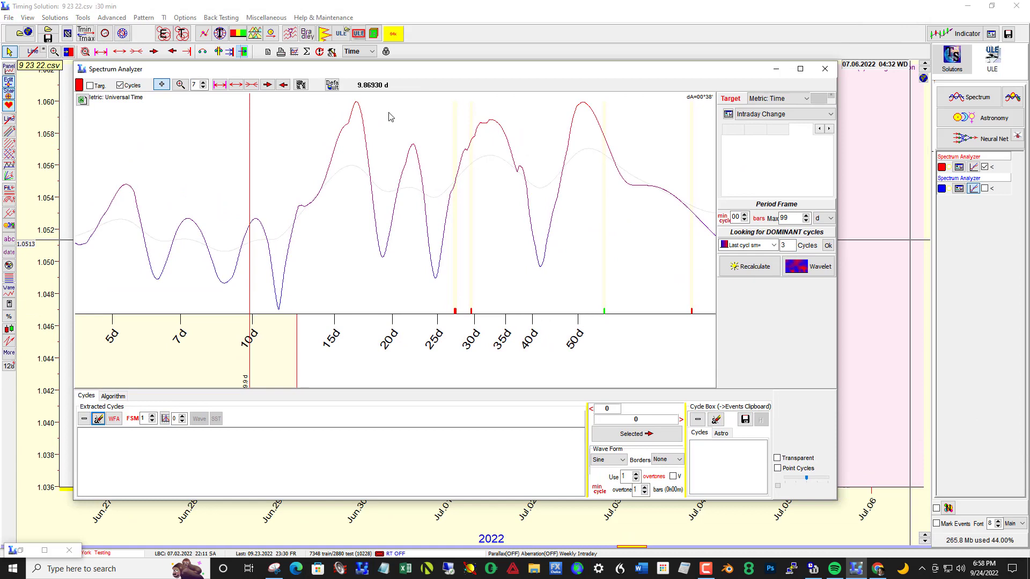
pyautogui.click(733, 268)
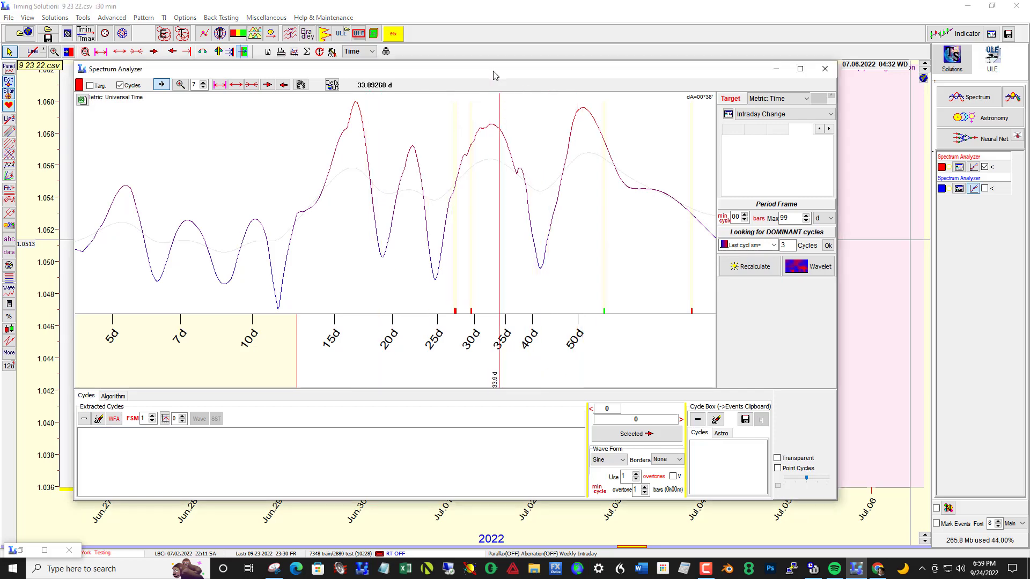
# Step: Extract the cycle at the spectrum peak of about 52 days and compare its wave with the price chart
pyautogui.moveTo(494, 75); pyautogui.dragTo(615, 118)
pyautogui.click(707, 160)
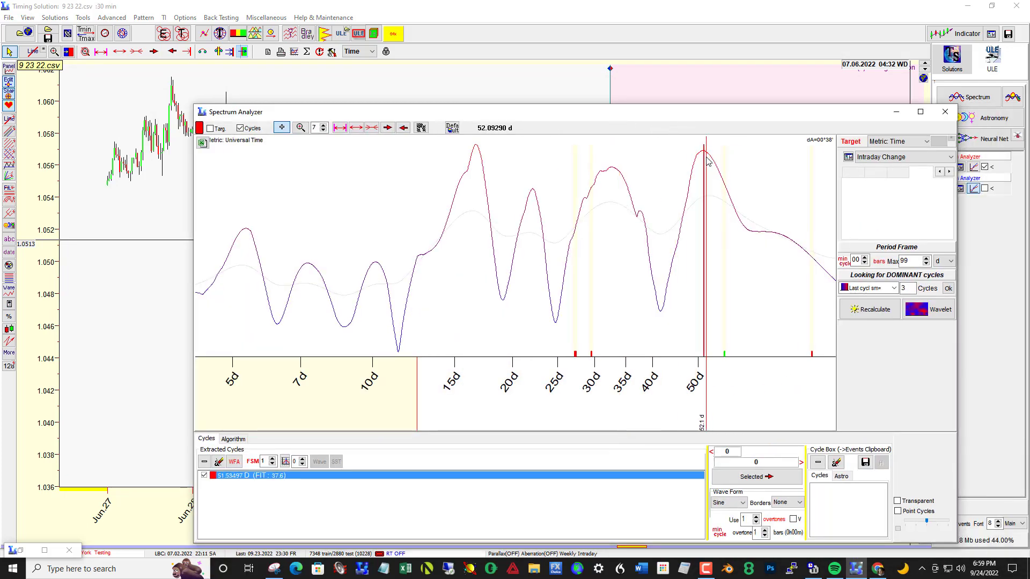
pyautogui.moveTo(654, 121); pyautogui.dragTo(678, 437)
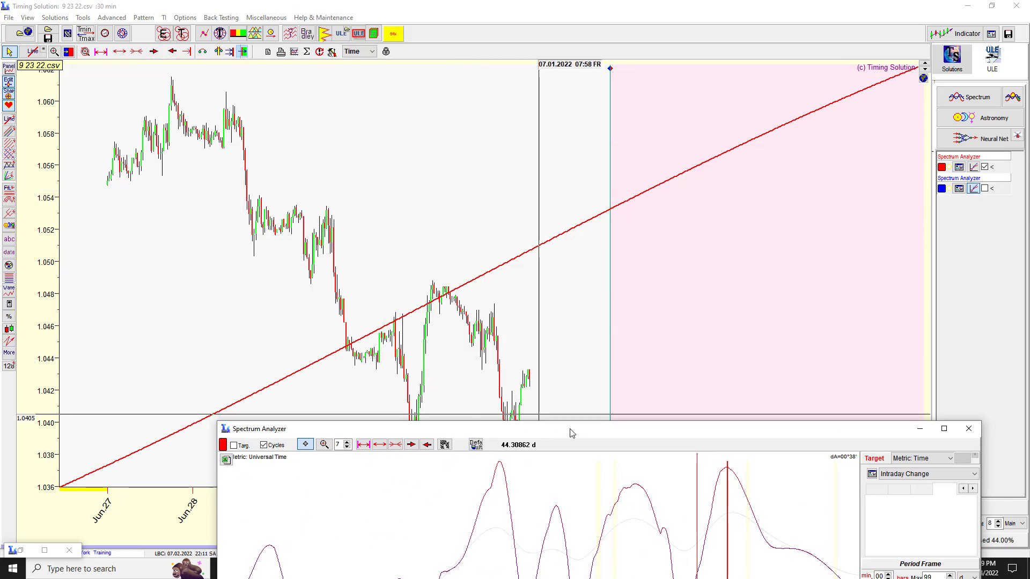
# Step: Replace the extracted cycle with the one at the spectrum peak of about 33 days and check its wave against the prices
pyautogui.moveTo(566, 429); pyautogui.dragTo(488, 194)
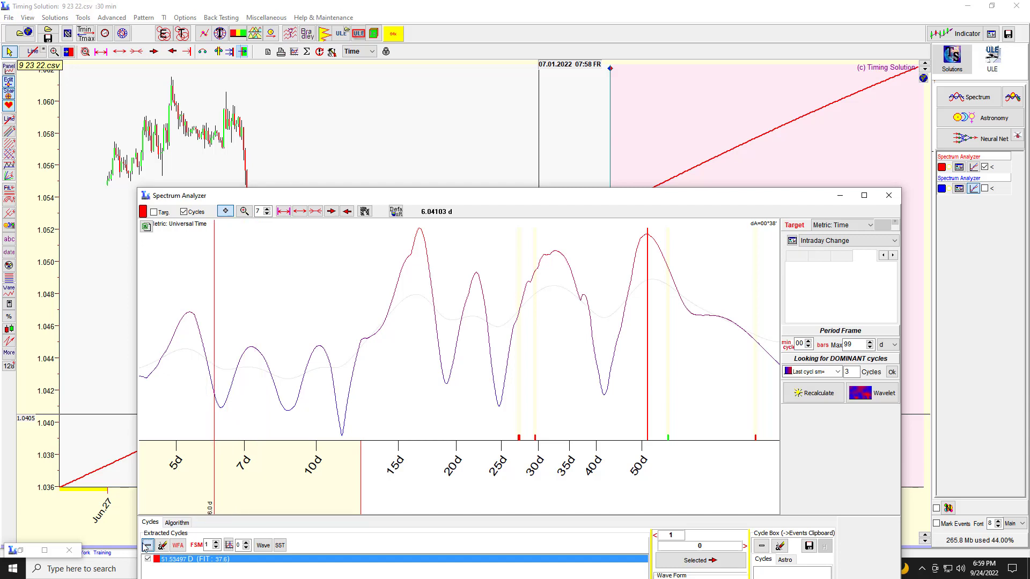
pyautogui.click(558, 257)
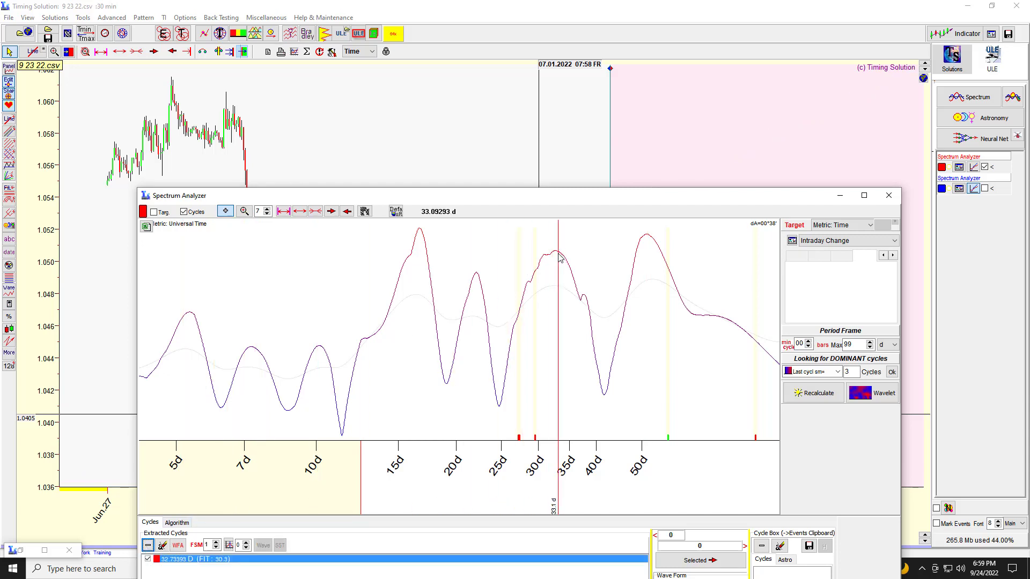
pyautogui.moveTo(560, 206); pyautogui.dragTo(1028, 285)
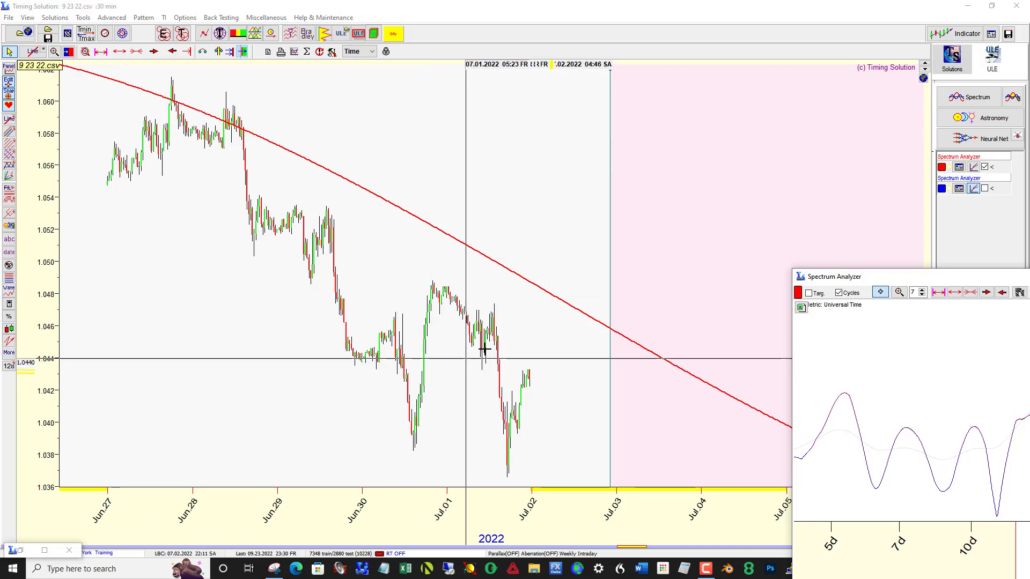
# Step: Add the cycle at the spectrum peak of about 22 days and compare both projected waves on the price chart
pyautogui.moveTo(872, 276); pyautogui.dragTo(437, 151)
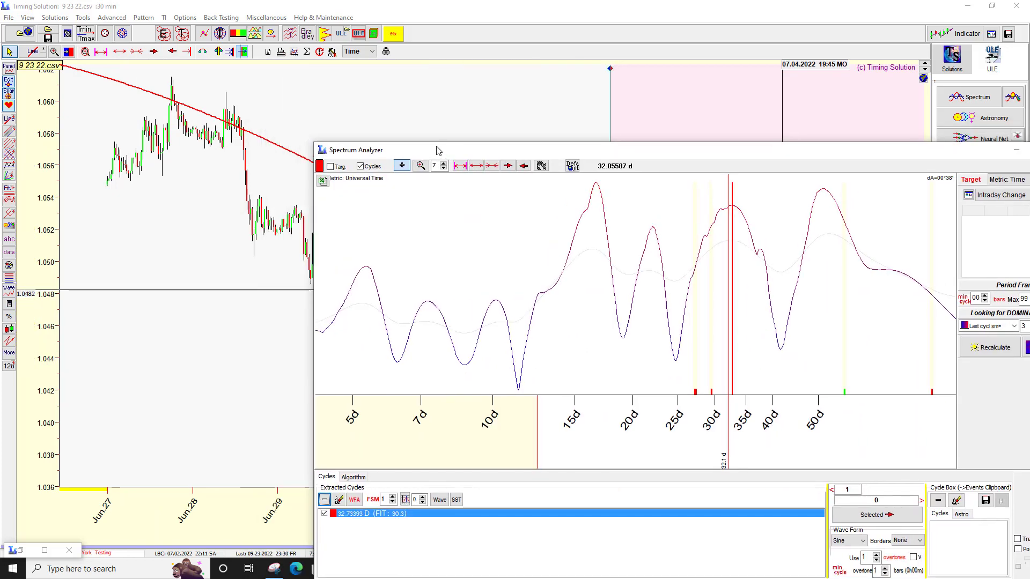
pyautogui.click(657, 239)
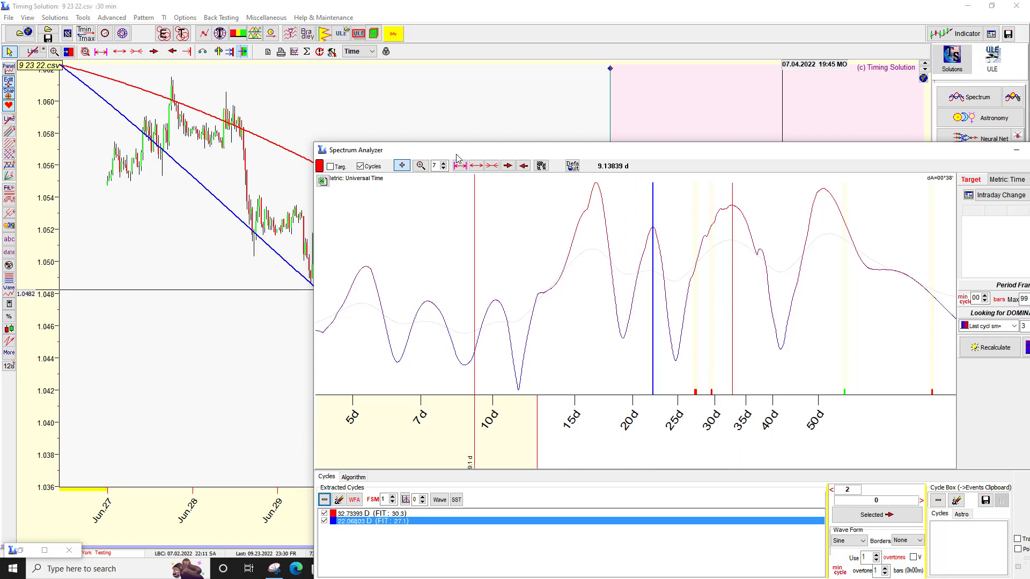
pyautogui.moveTo(457, 156); pyautogui.dragTo(850, 171)
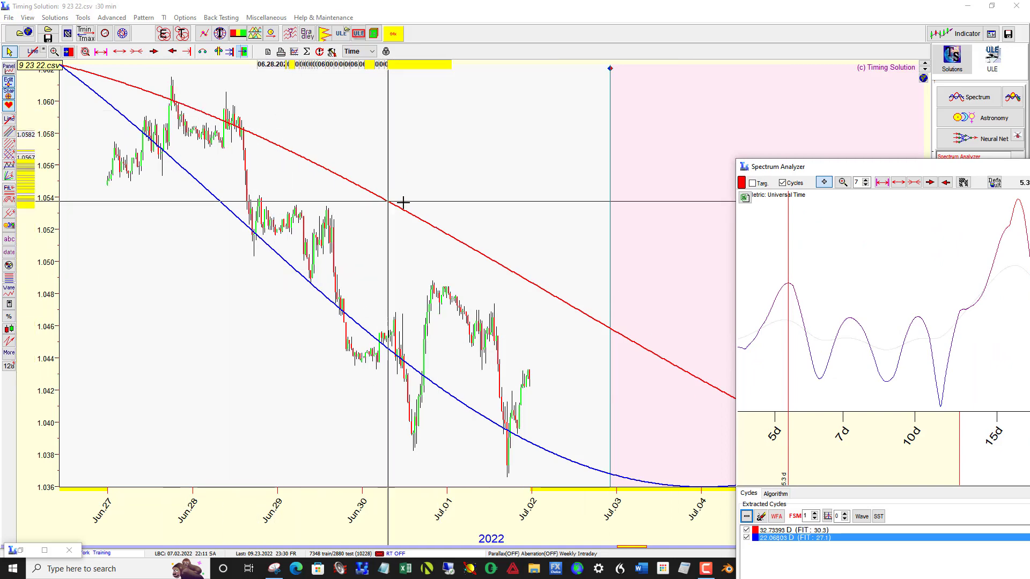
pyautogui.moveTo(820, 172); pyautogui.dragTo(345, 138)
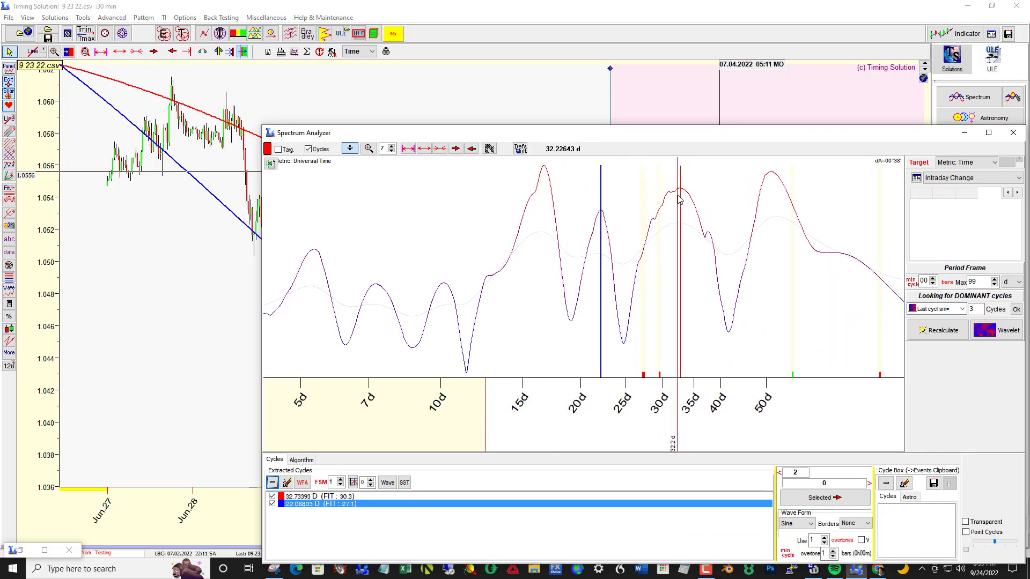
pyautogui.moveTo(506, 135); pyautogui.dragTo(1029, 220)
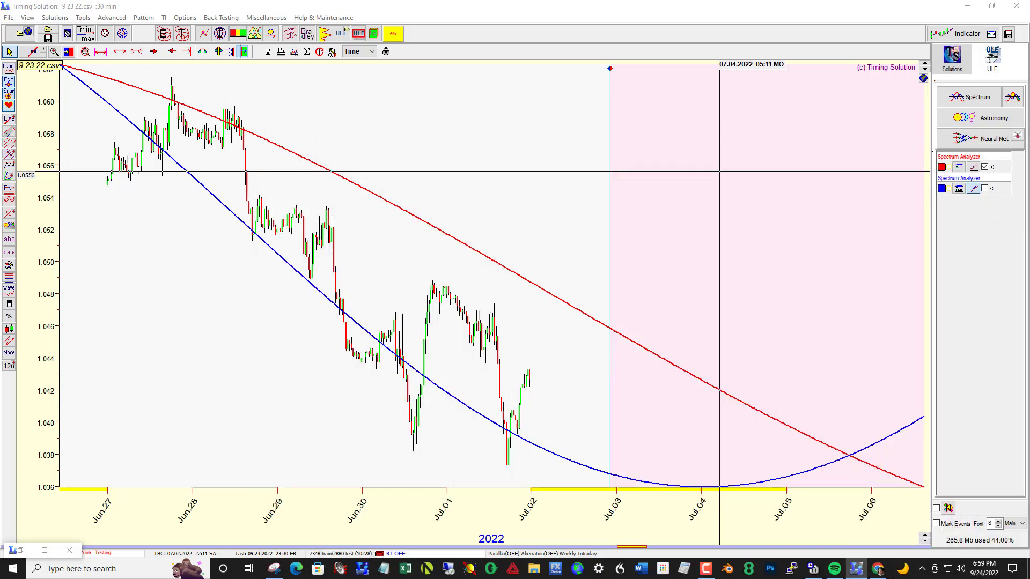
# Step: Set the LBC to 07.09.2022 01:54, near where the slower cycle wave nears its low
pyautogui.moveTo(747, 326); pyautogui.dragTo(352, 290)
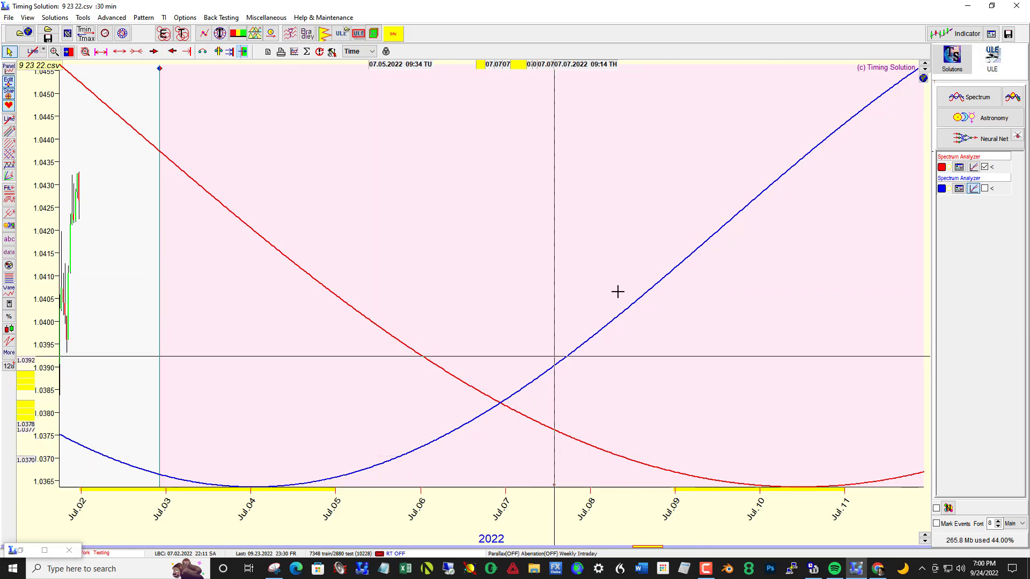
pyautogui.rightClick(681, 379)
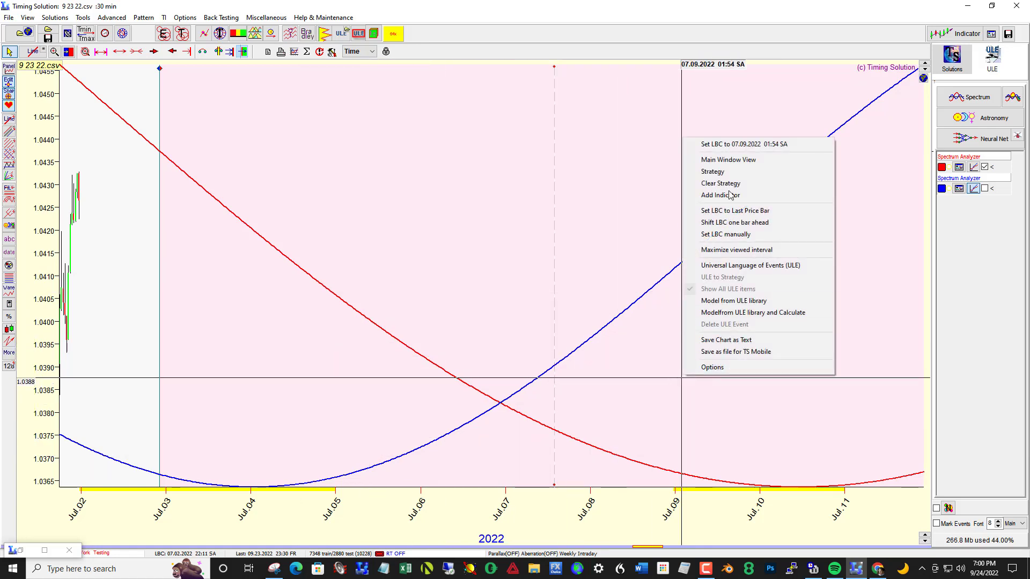
pyautogui.click(730, 145)
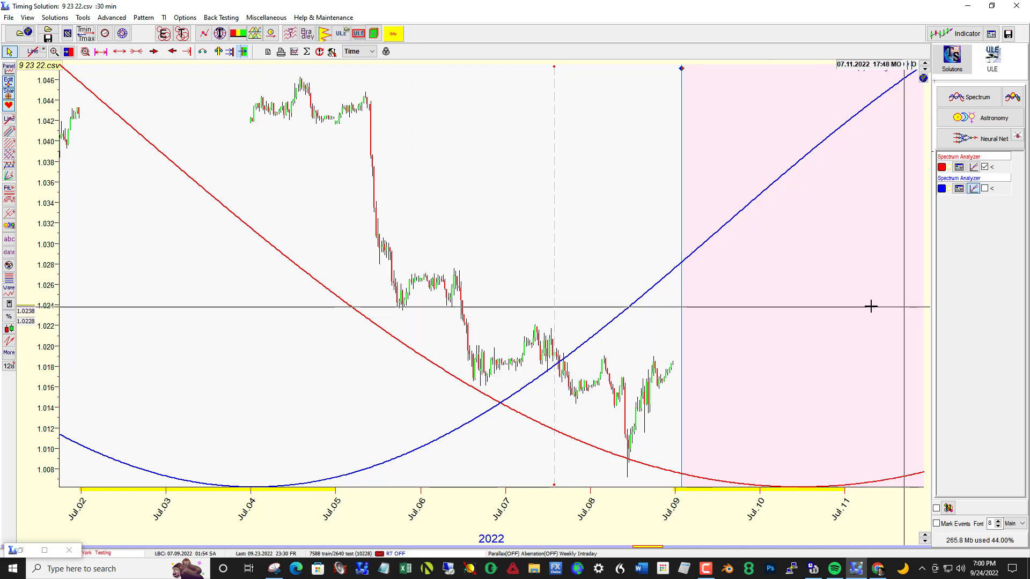
# Step: Recalculate the spectrum for the new LBC and uncover the price chart behind the Spectrum Analyzer
pyautogui.moveTo(1029, 215); pyautogui.dragTo(288, 140)
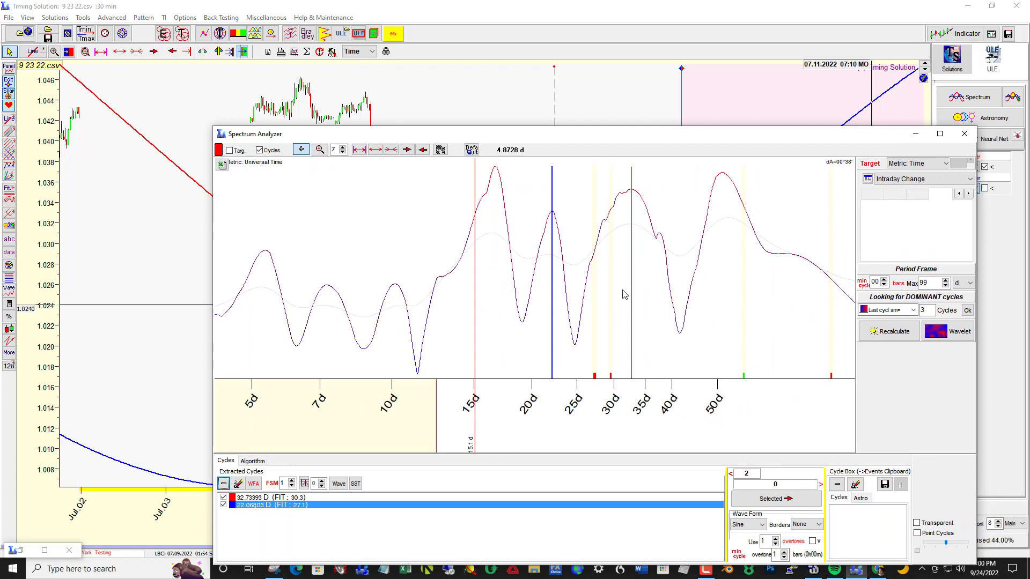
pyautogui.click(894, 332)
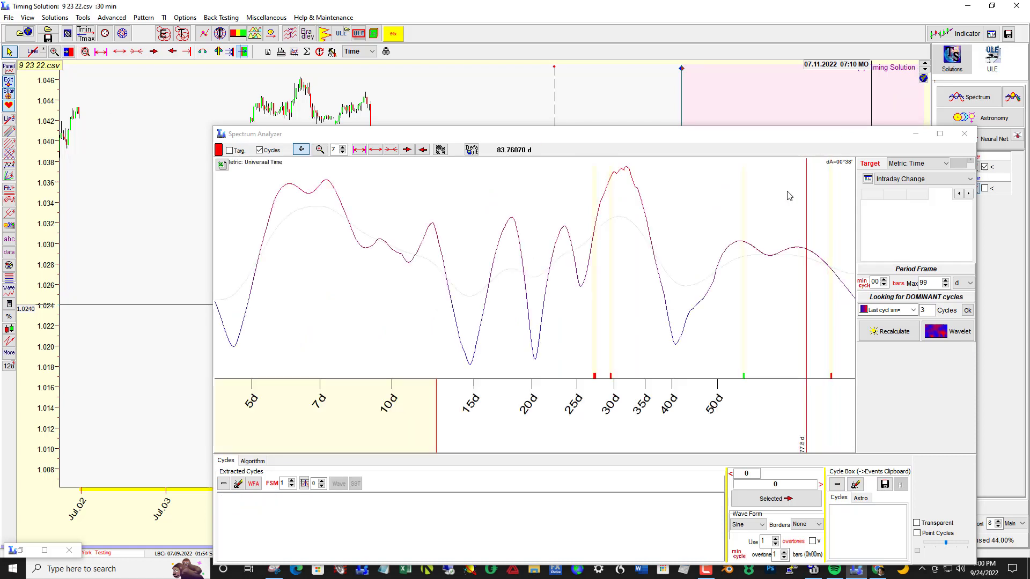
pyautogui.moveTo(670, 133); pyautogui.dragTo(1029, 124)
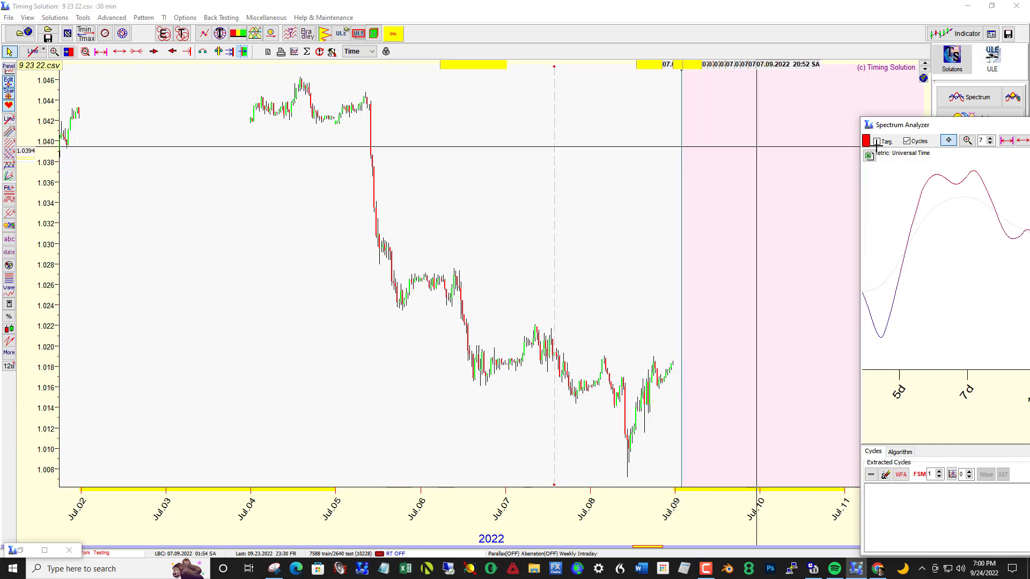
# Step: Extract cycles of about 7.9, 7.2 and 12.2 days from the recalculated spectrum
pyautogui.moveTo(971, 128); pyautogui.dragTo(627, 103)
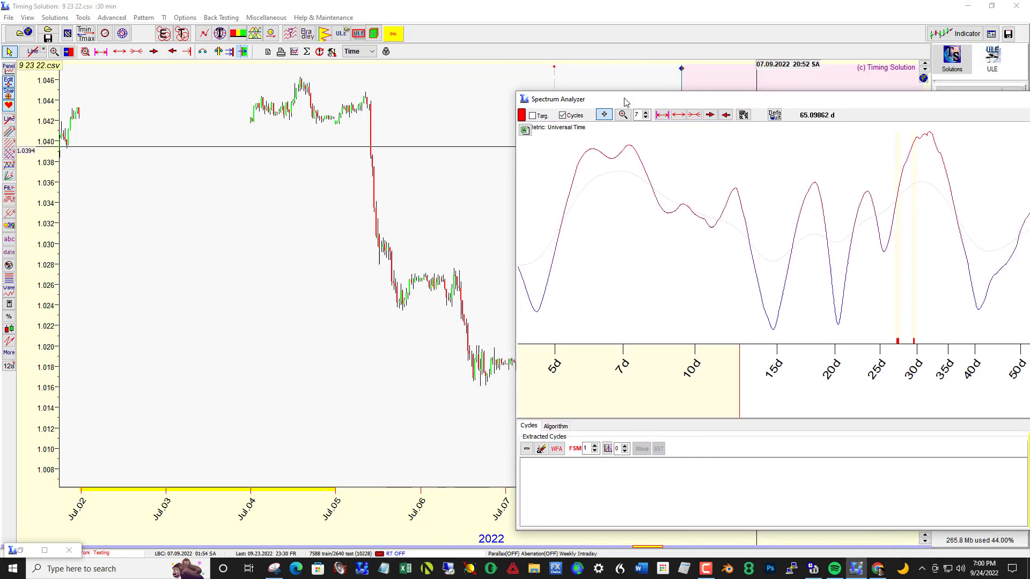
pyautogui.click(649, 199)
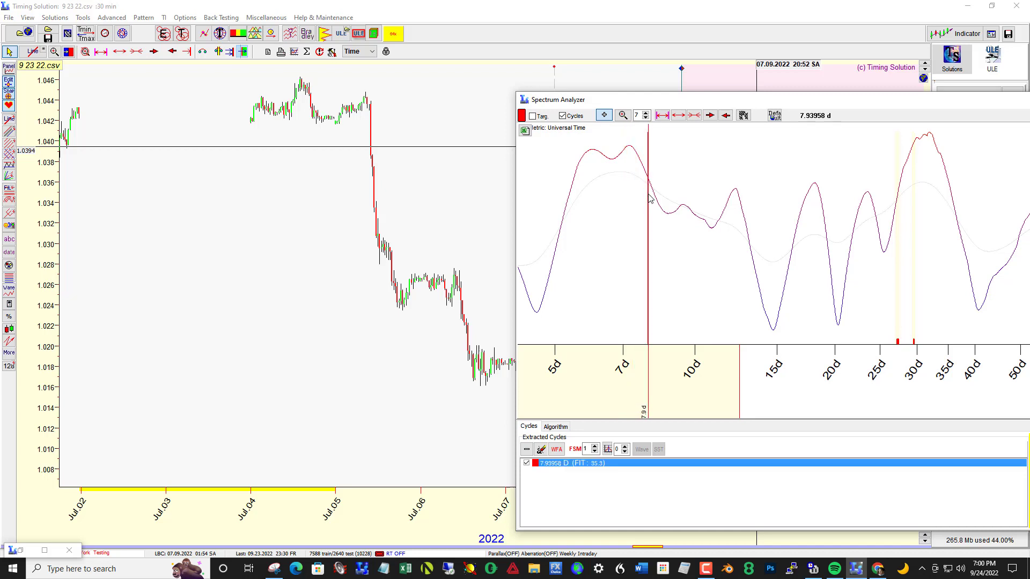
pyautogui.moveTo(638, 105); pyautogui.dragTo(904, 122)
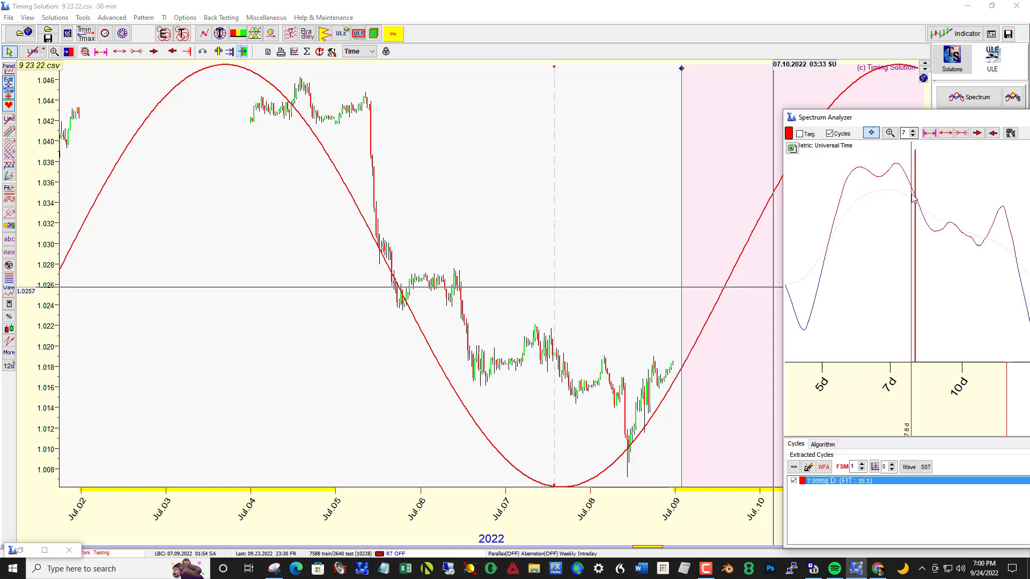
pyautogui.click(900, 181)
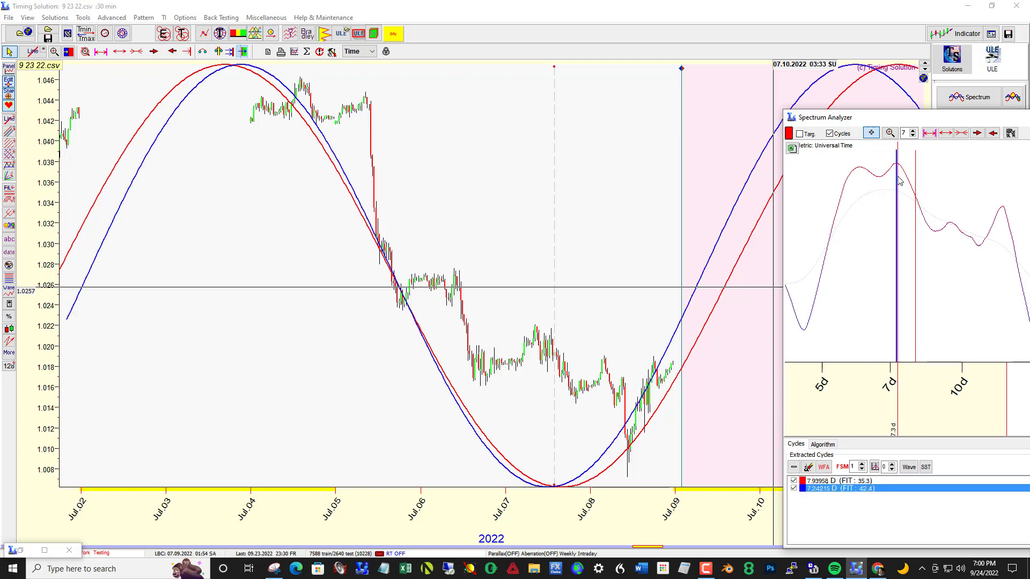
pyautogui.moveTo(895, 123); pyautogui.dragTo(482, 126)
pyautogui.click(589, 215)
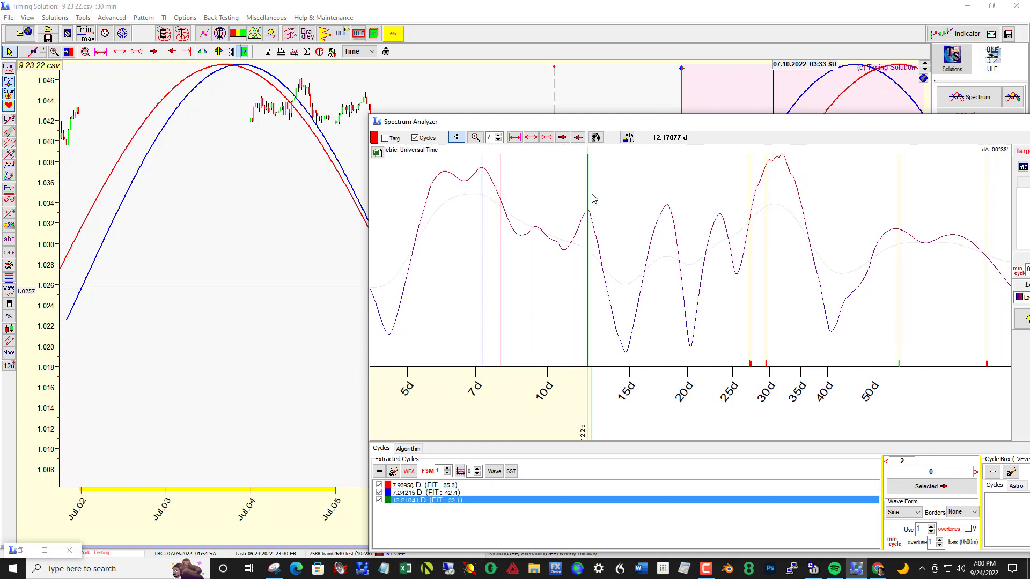
# Step: Add the cycles at the spectrum peaks of about 18, 23.5 and 31 days to the extracted cycles
pyautogui.moveTo(572, 114); pyautogui.dragTo(572, 124)
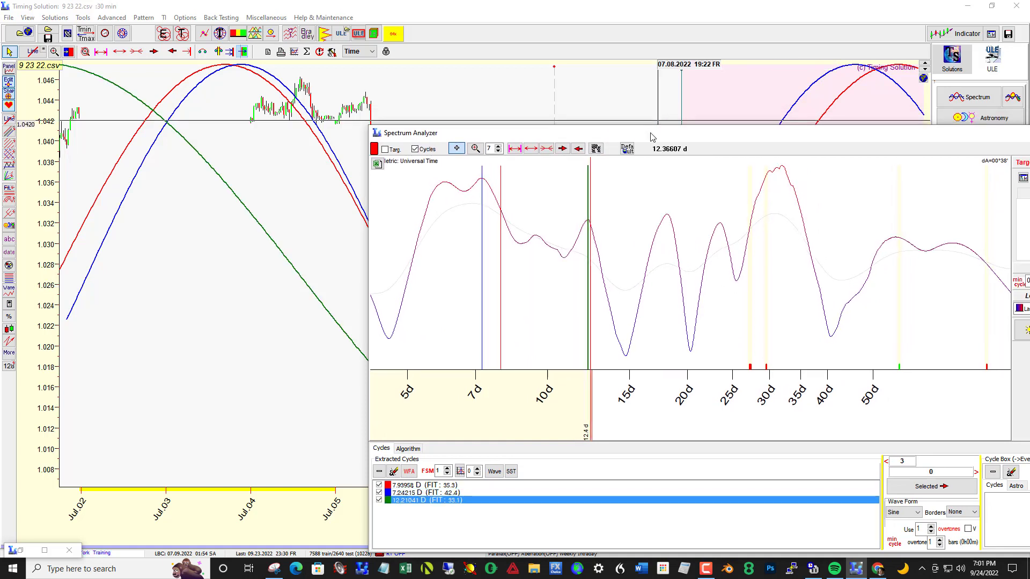
pyautogui.moveTo(654, 132); pyautogui.dragTo(701, 115)
pyautogui.click(542, 180)
pyautogui.click(768, 195)
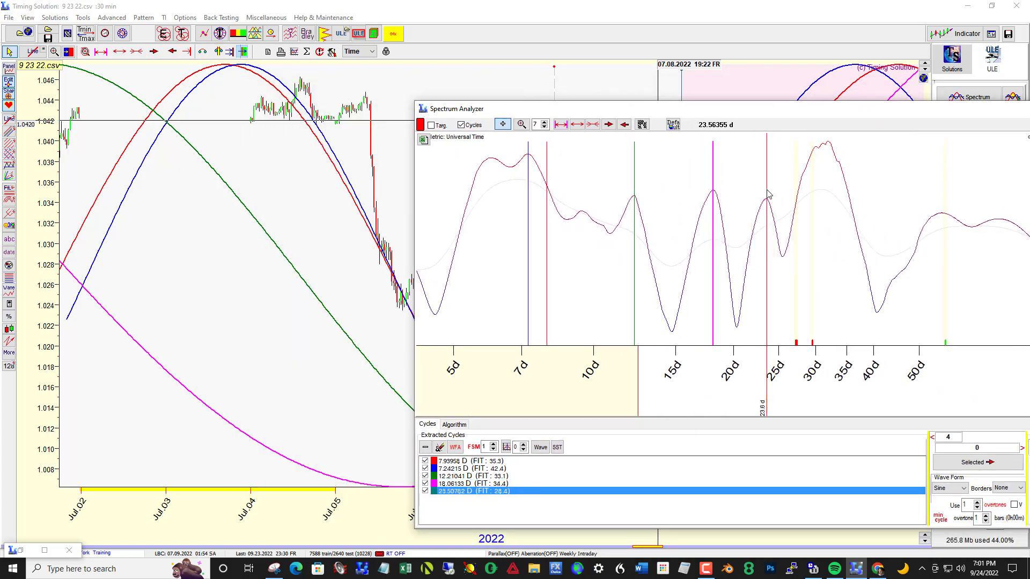
pyautogui.click(825, 168)
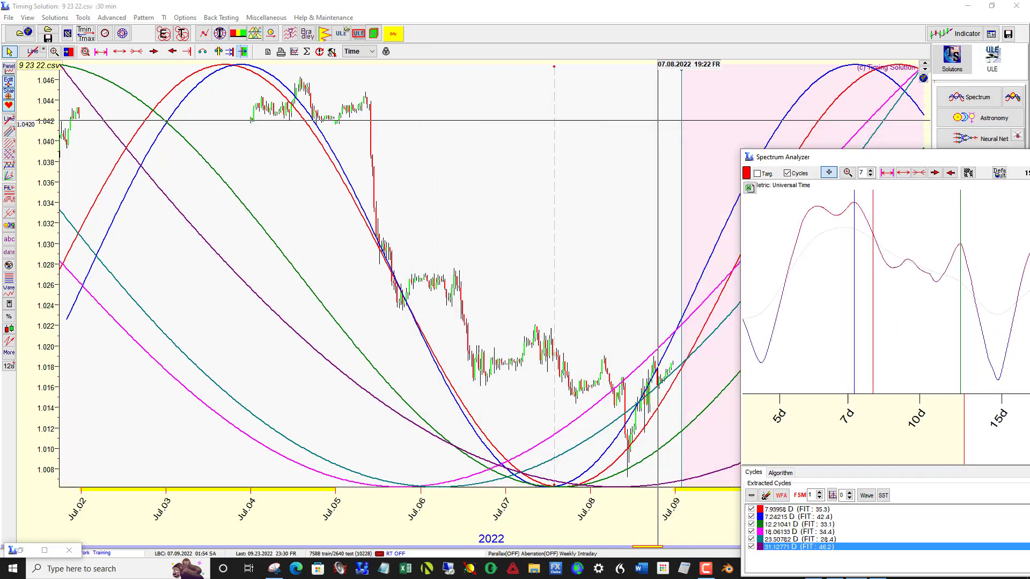
# Step: Clear all extracted cycles and extract only the one at the spectrum peak of about 7.2 days
pyautogui.moveTo(891, 157); pyautogui.dragTo(956, 174)
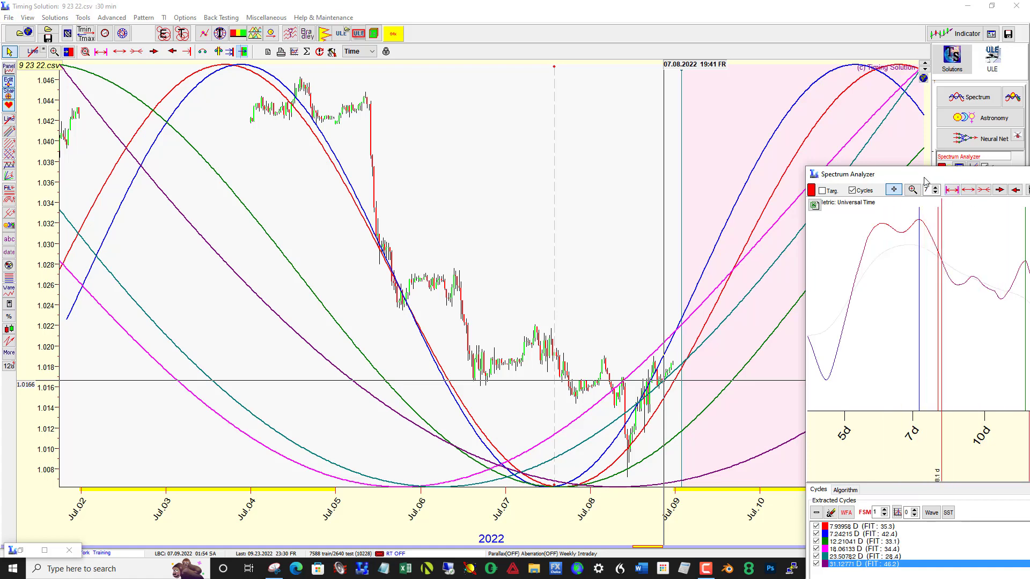
pyautogui.moveTo(927, 183); pyautogui.dragTo(561, 77)
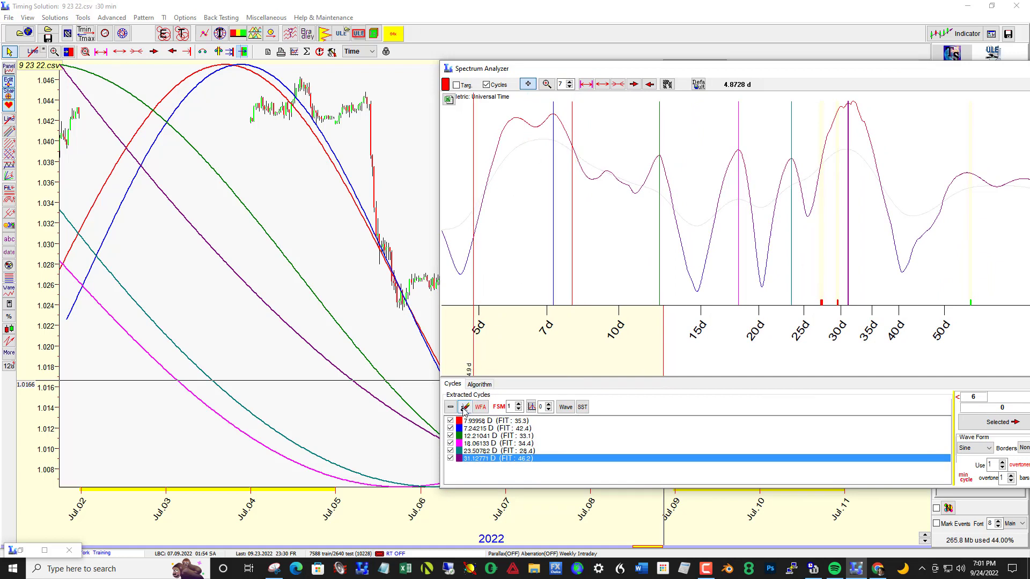
pyautogui.click(465, 408)
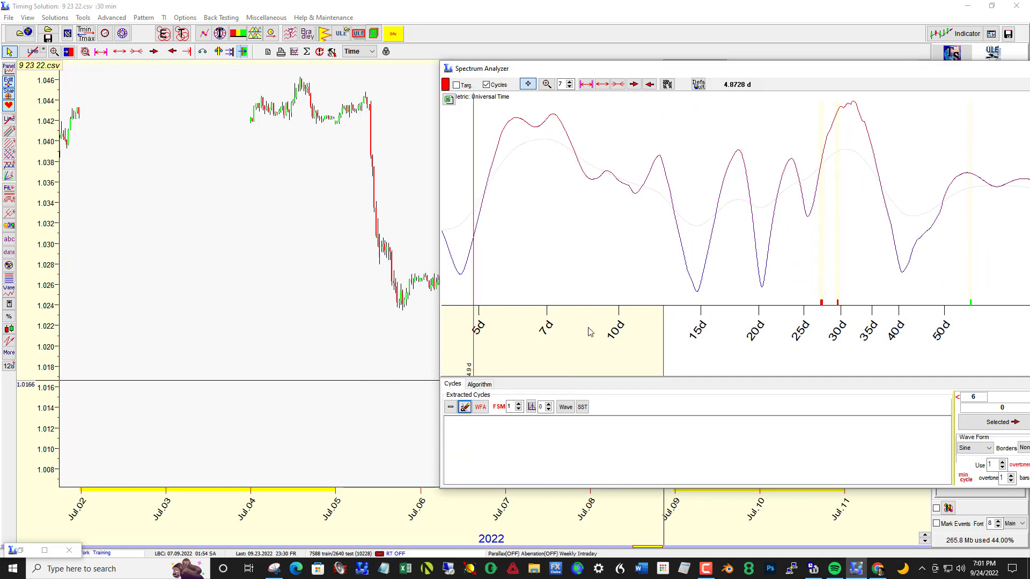
pyautogui.click(554, 152)
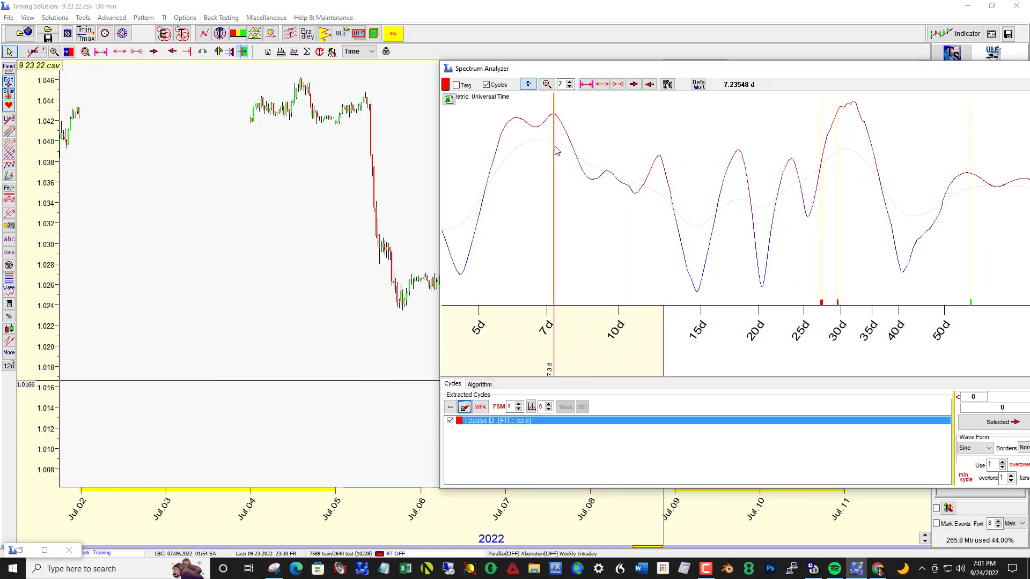
# Step: Check the Cyclical WFA Reports for the 7.2-day cycle and a newly extracted 7.5-day cycle, closing only the 7.5-day report
pyautogui.click(476, 410)
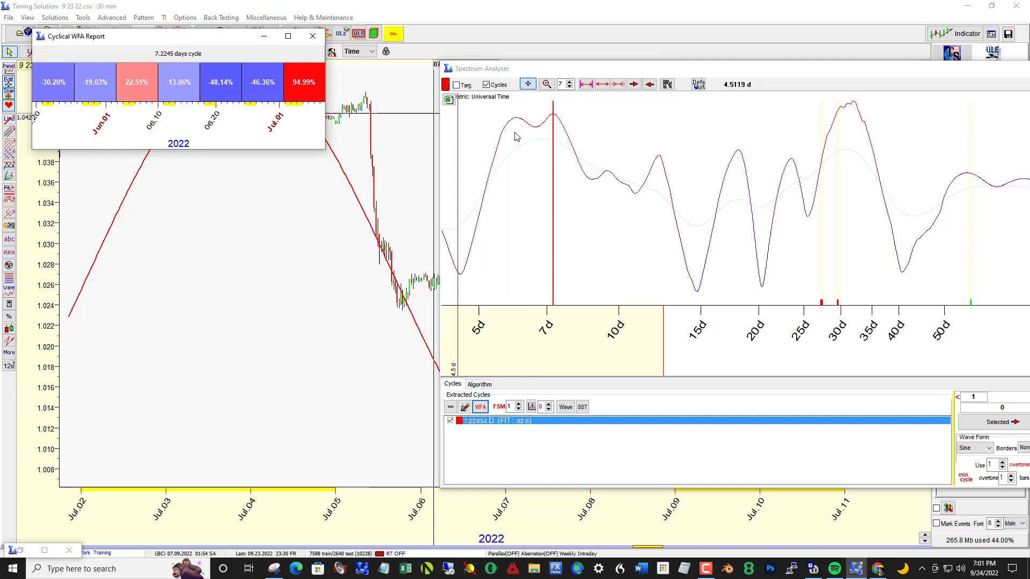
pyautogui.click(562, 139)
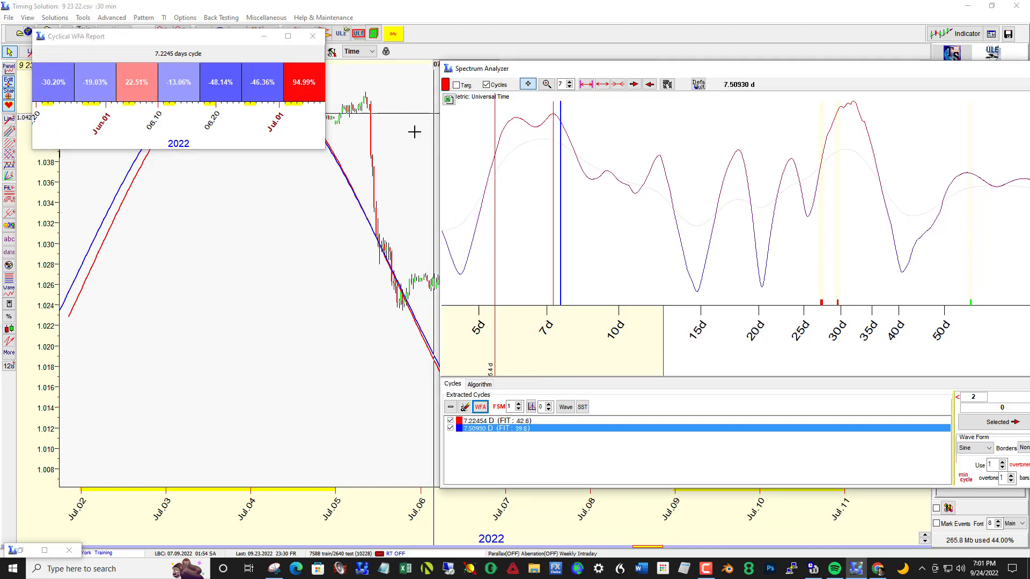
pyautogui.click(480, 408)
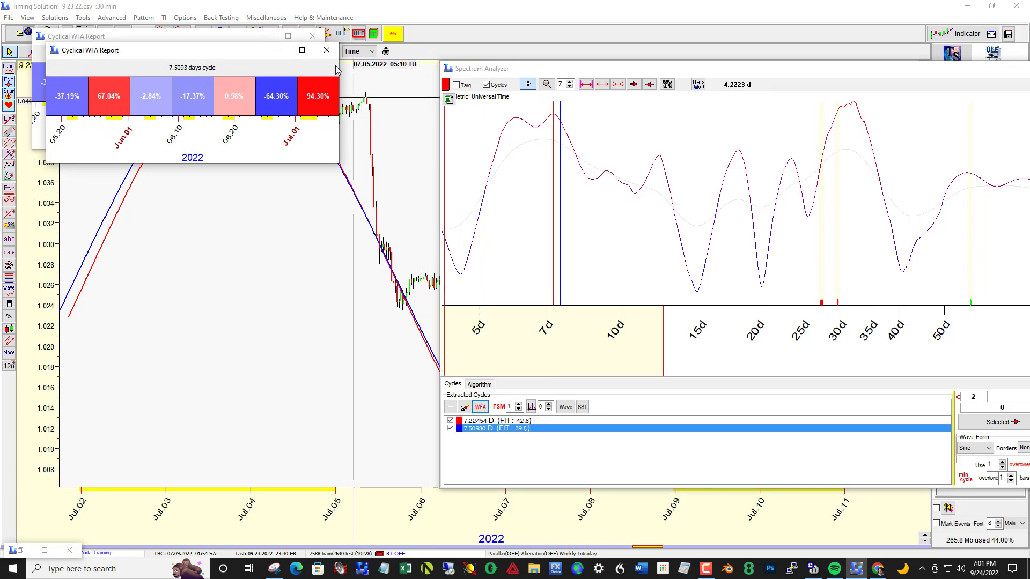
pyautogui.click(327, 50)
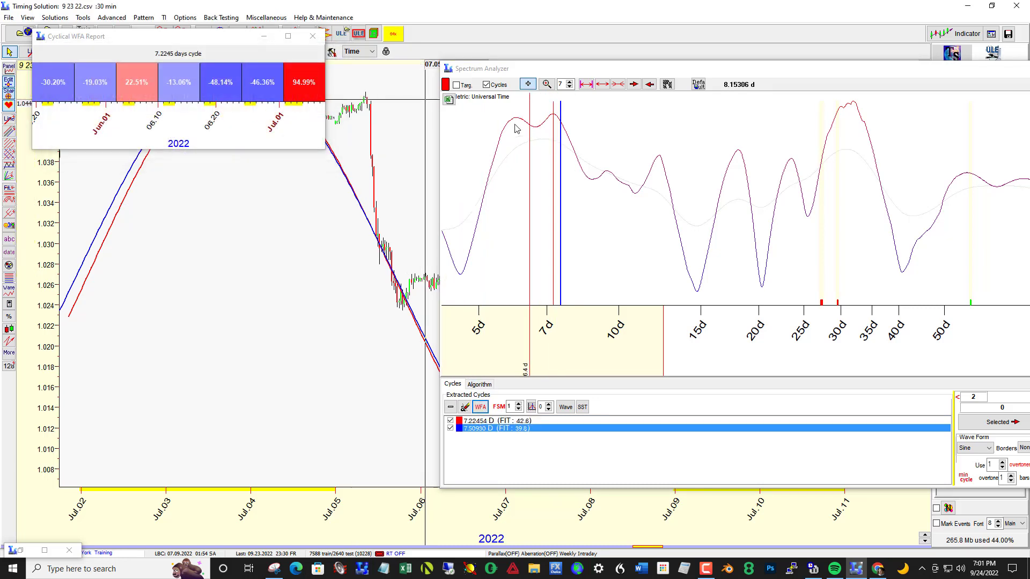
# Step: Extract the cycle at the spectrum peak of about 6 days, check its Cyclical WFA Report and close the report
pyautogui.click(517, 132)
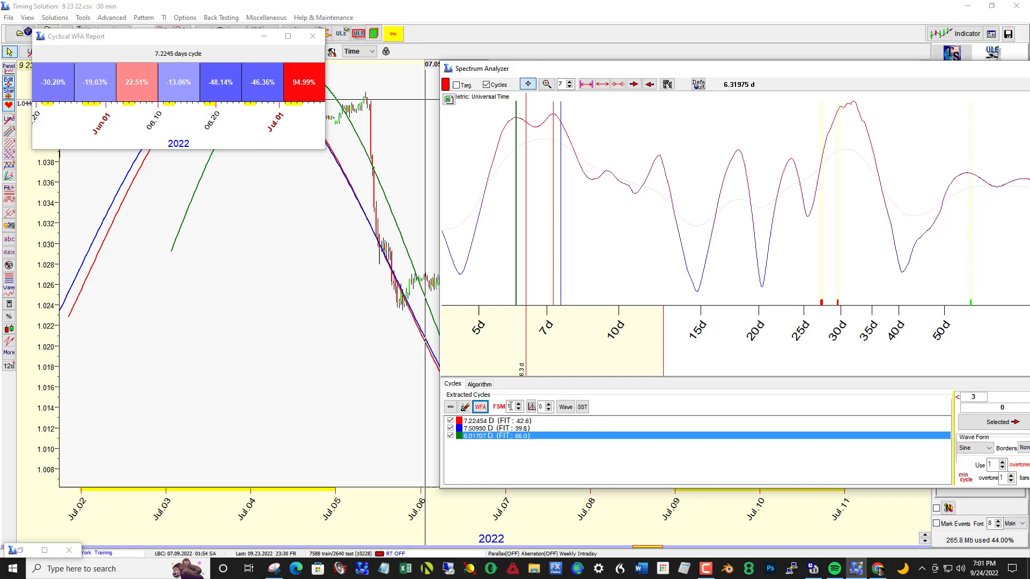
pyautogui.click(480, 408)
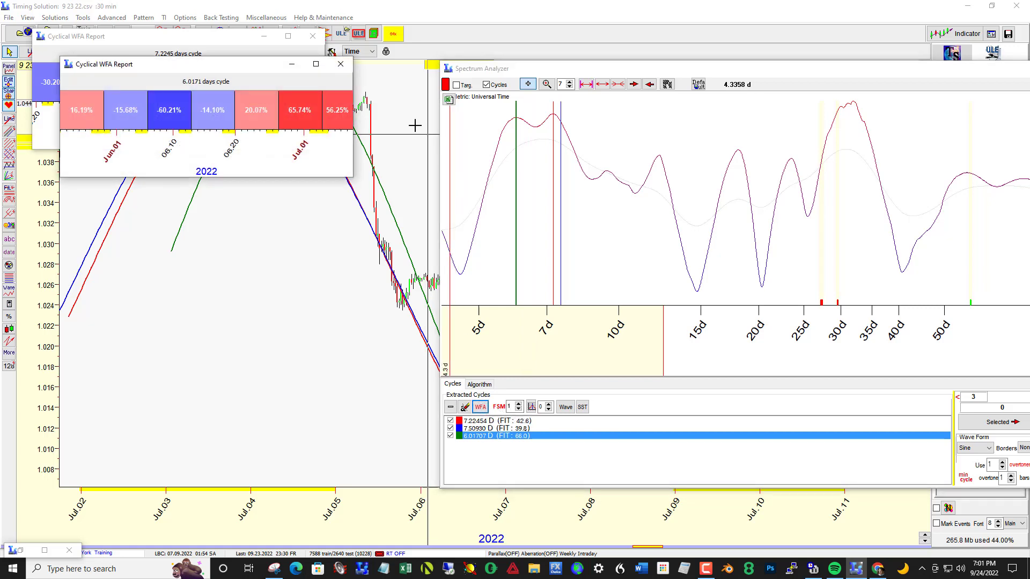
pyautogui.click(346, 75)
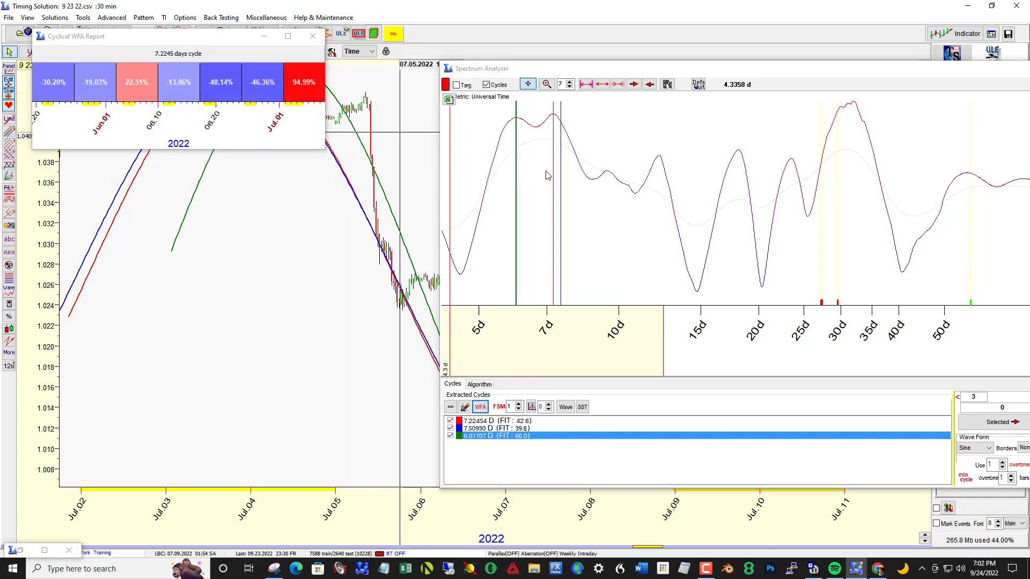
# Step: Remove the 6-day and 7.5-day cycles from the extracted cycles, keeping the 7.2-day one
pyautogui.click(451, 407)
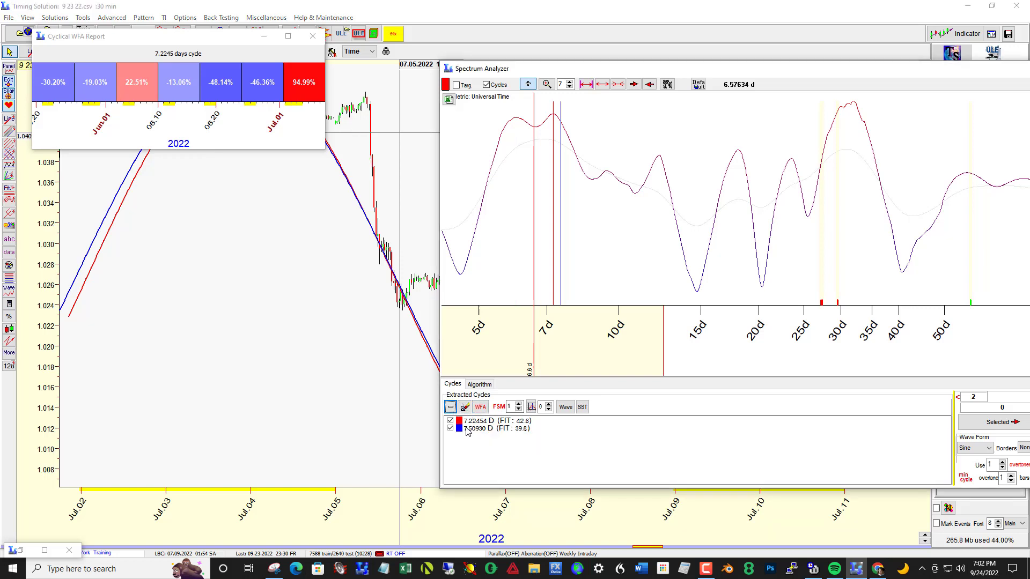
pyautogui.click(467, 428)
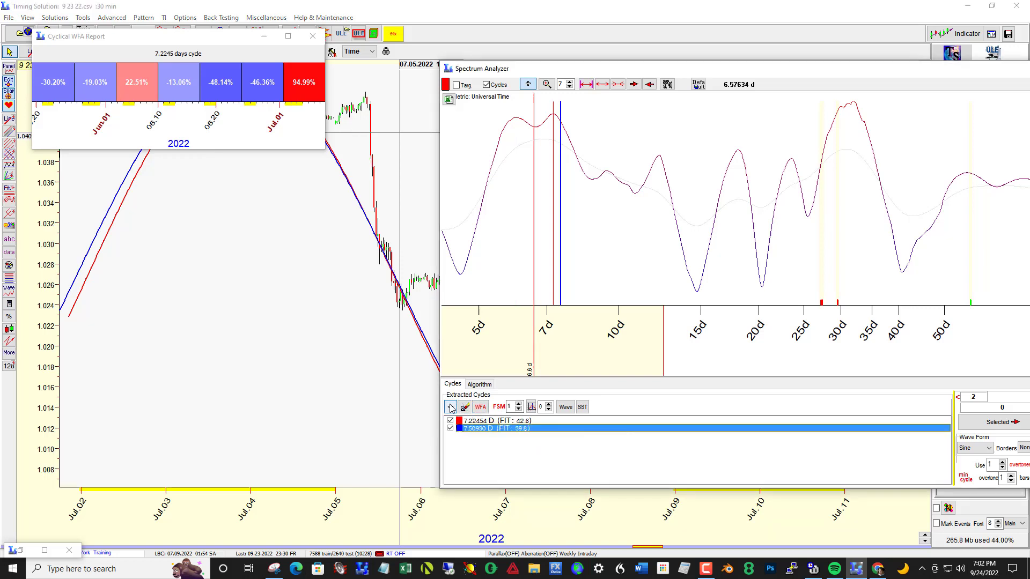
pyautogui.click(451, 408)
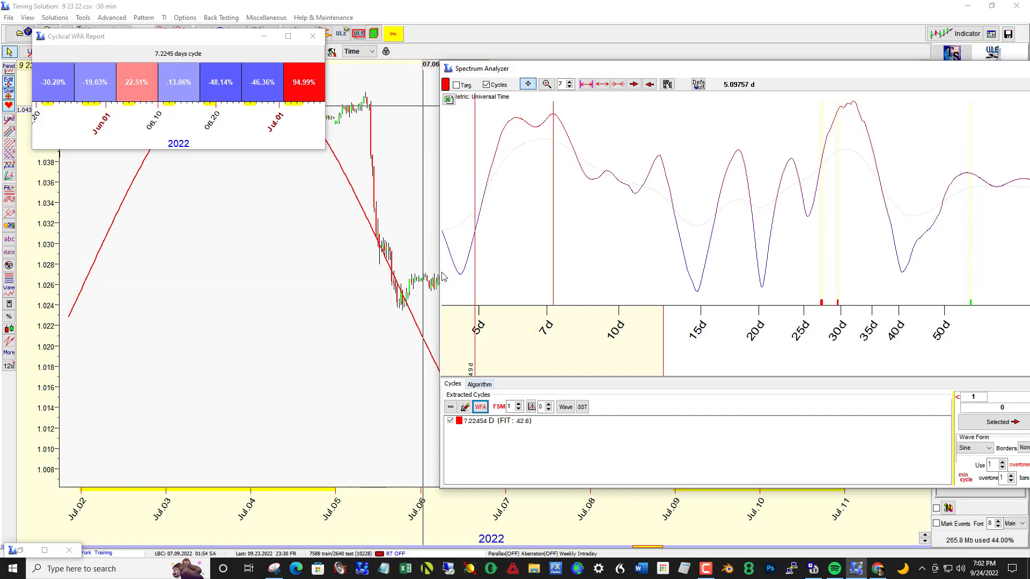
# Step: Move the WFA report and Spectrum Analyzer off the price chart and extract a cycle of about 57 days
pyautogui.moveTo(222, 40); pyautogui.dragTo(284, 183)
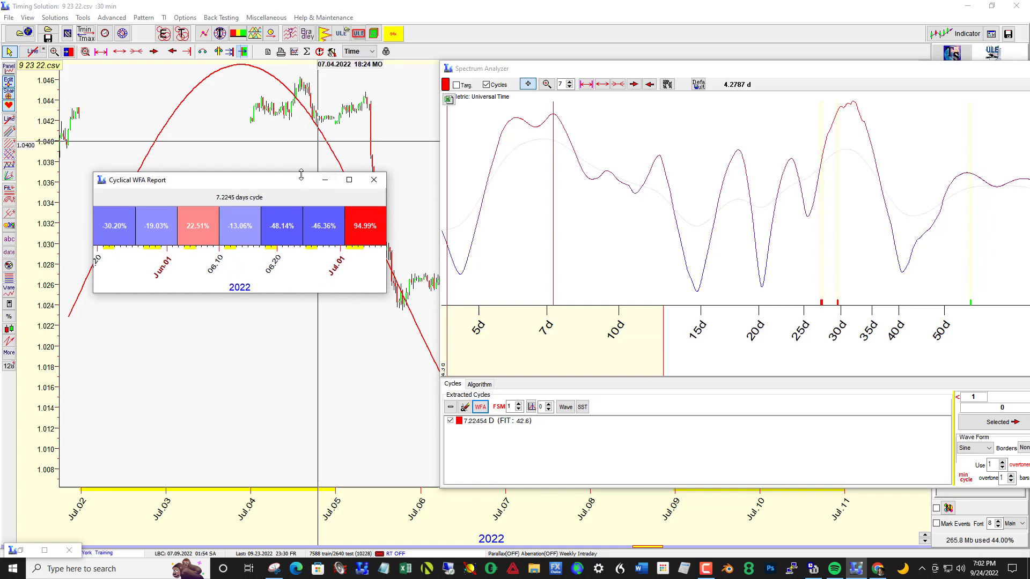
pyautogui.moveTo(297, 186); pyautogui.dragTo(1029, 301)
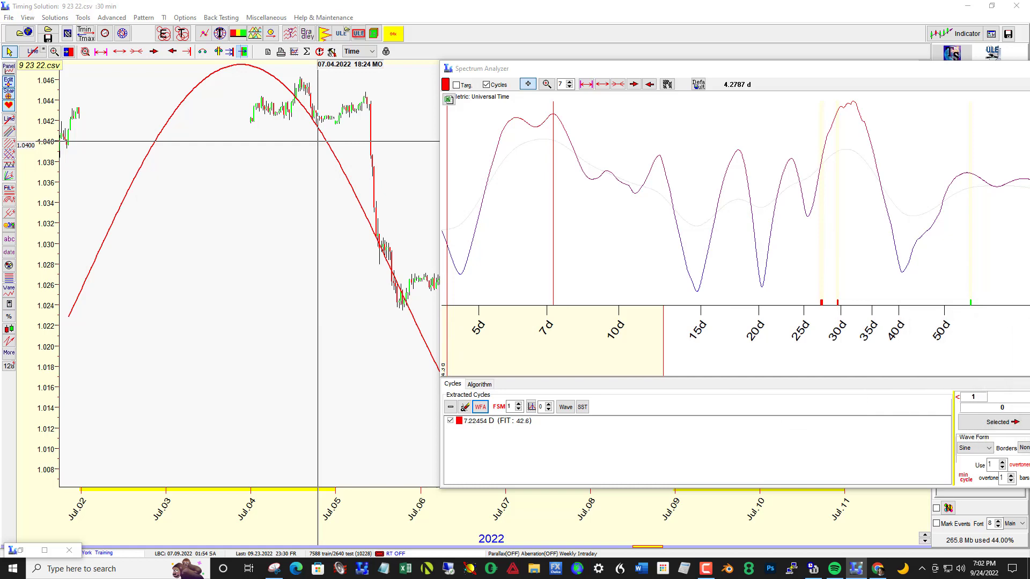
pyautogui.click(854, 139)
pyautogui.moveTo(832, 73)
pyautogui.mouseDown()
pyautogui.moveTo(970, 148)
pyautogui.moveTo(901, 125)
pyautogui.moveTo(699, 102)
pyautogui.moveTo(1029, 140)
pyautogui.mouseUp()
pyautogui.doubleClick(854, 203)
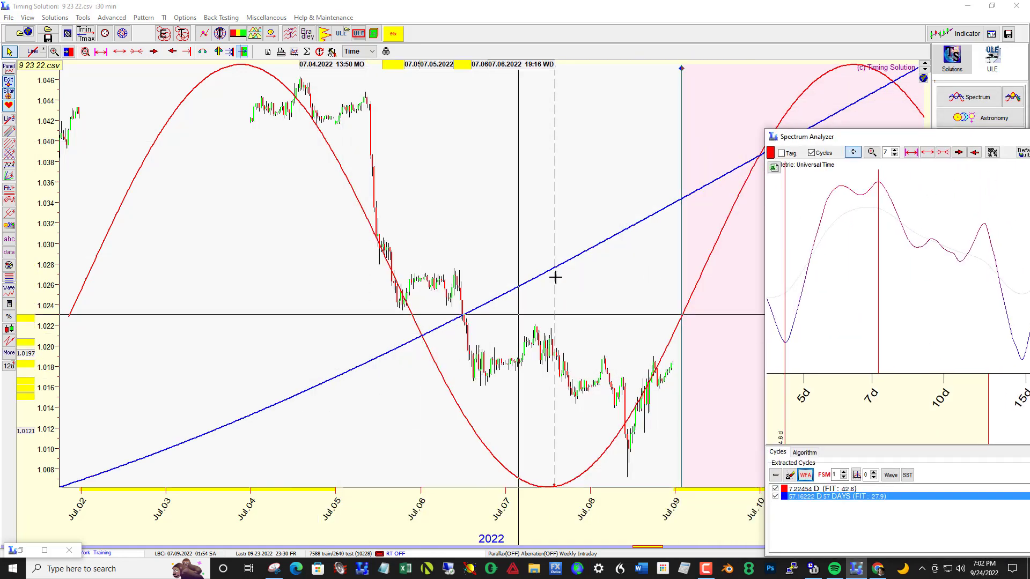
# Step: Extract the cycle of about 31.9 days and compare its projected wave with the prices on the uncovered chart
pyautogui.moveTo(883, 142); pyautogui.dragTo(355, 107)
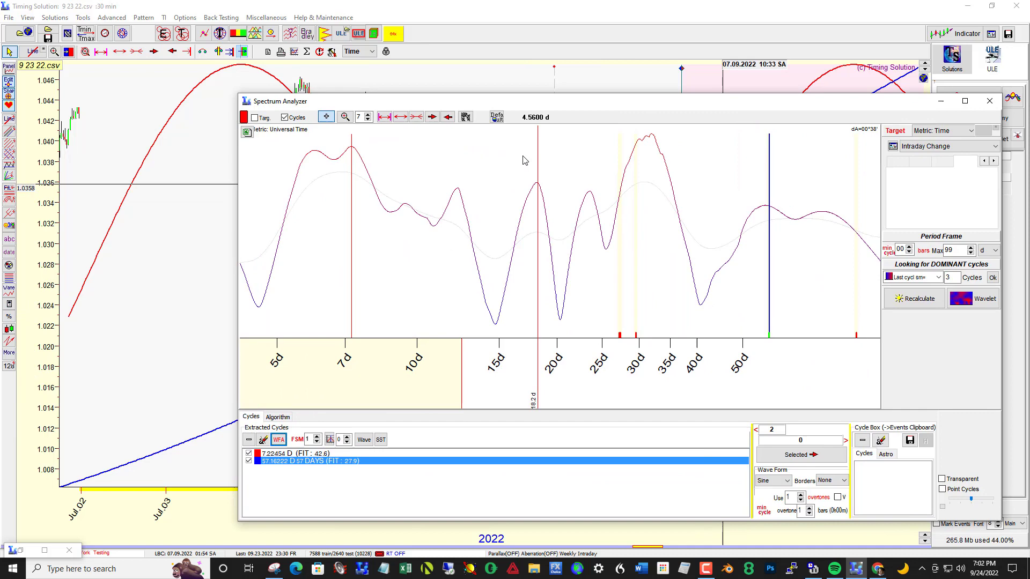
pyautogui.click(652, 153)
pyautogui.moveTo(502, 104); pyautogui.dragTo(1029, 164)
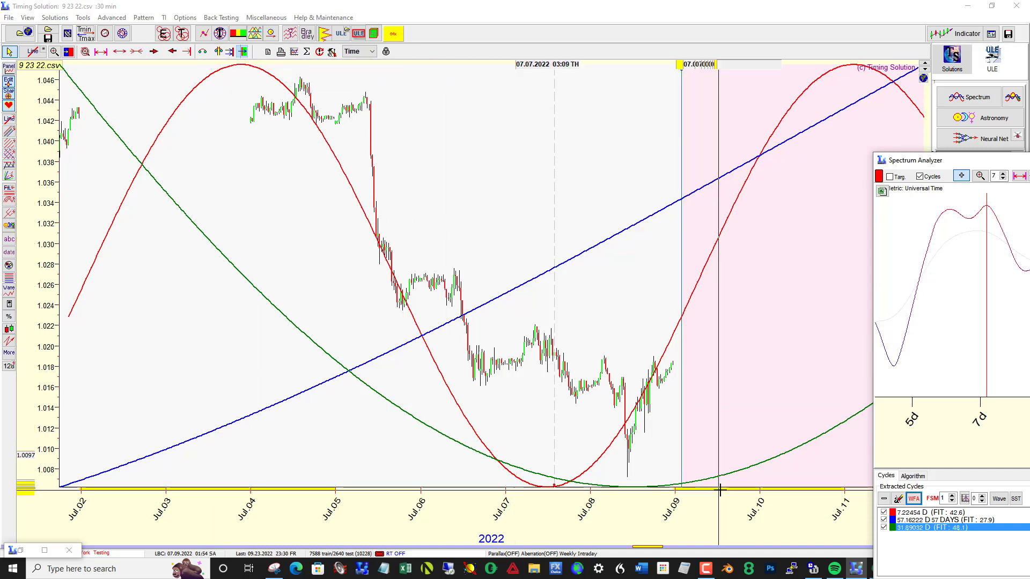
pyautogui.moveTo(737, 399); pyautogui.dragTo(653, 336)
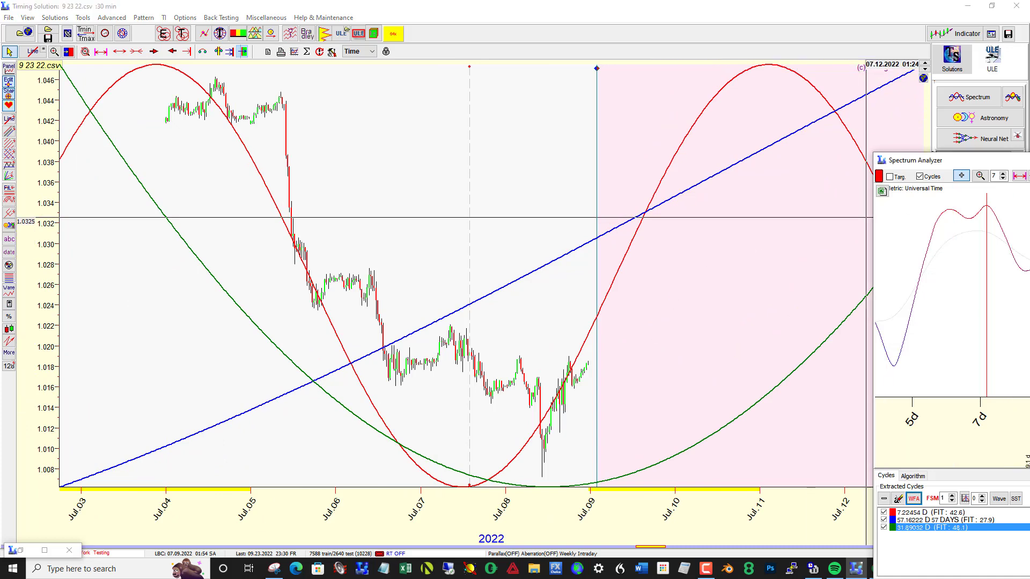
# Step: Examine the Cyclical WFA Reports for the 31.9-day and 7.2-day cycles, closing the first and moving the second aside
pyautogui.moveTo(912, 159); pyautogui.dragTo(446, 98)
pyautogui.click(296, 433)
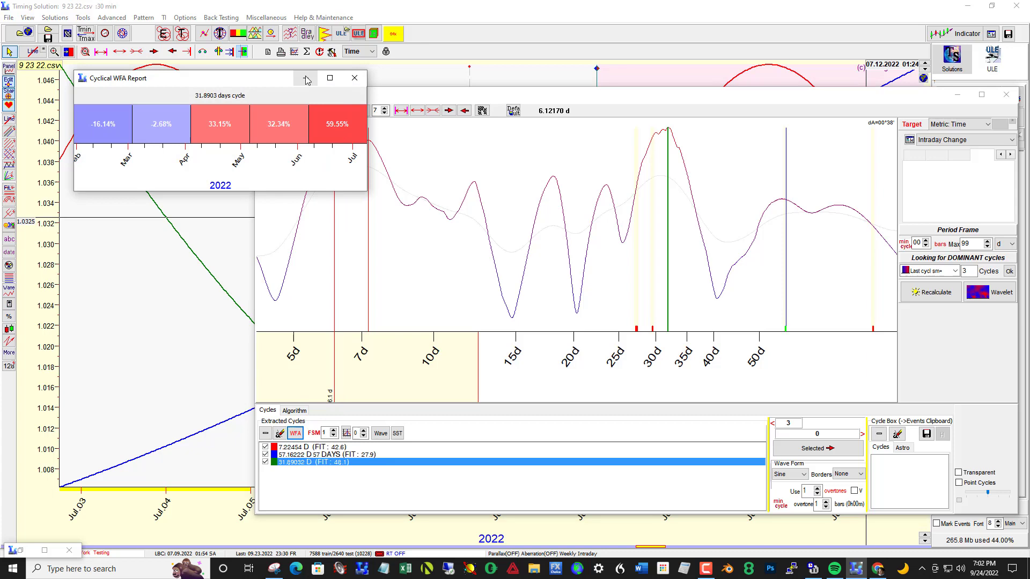
pyautogui.click(353, 79)
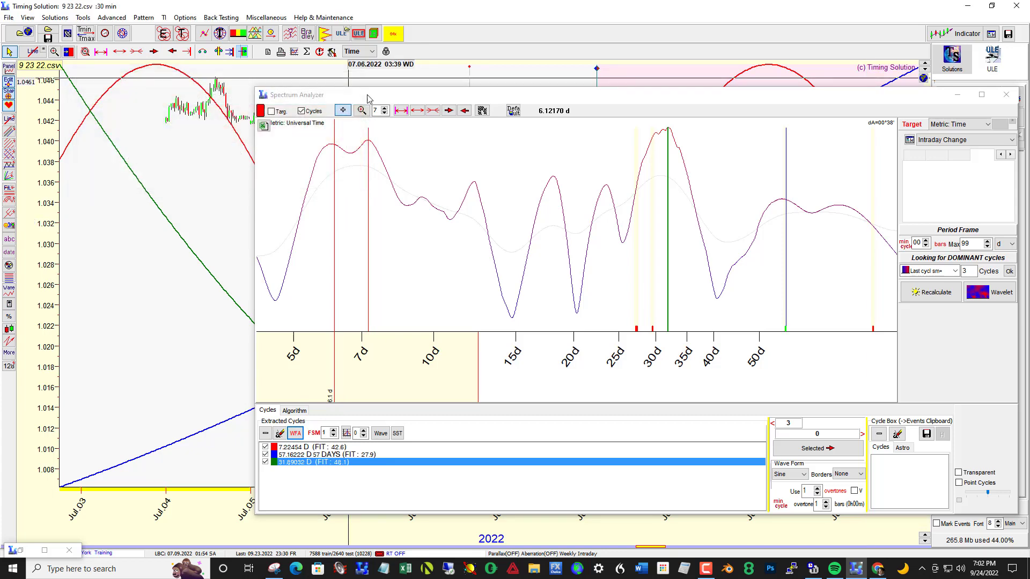
pyautogui.moveTo(368, 98); pyautogui.dragTo(393, 107)
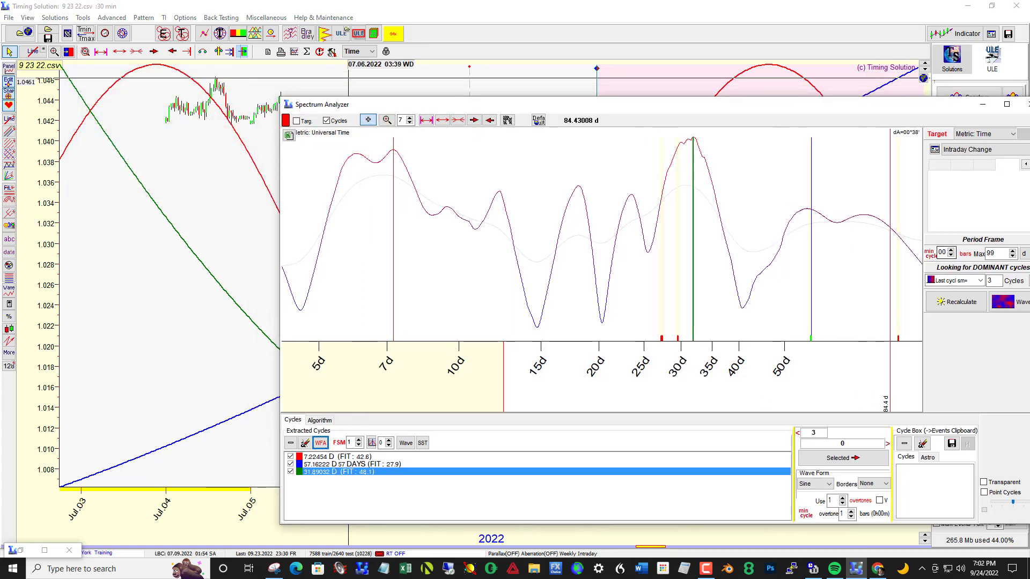
pyautogui.click(320, 443)
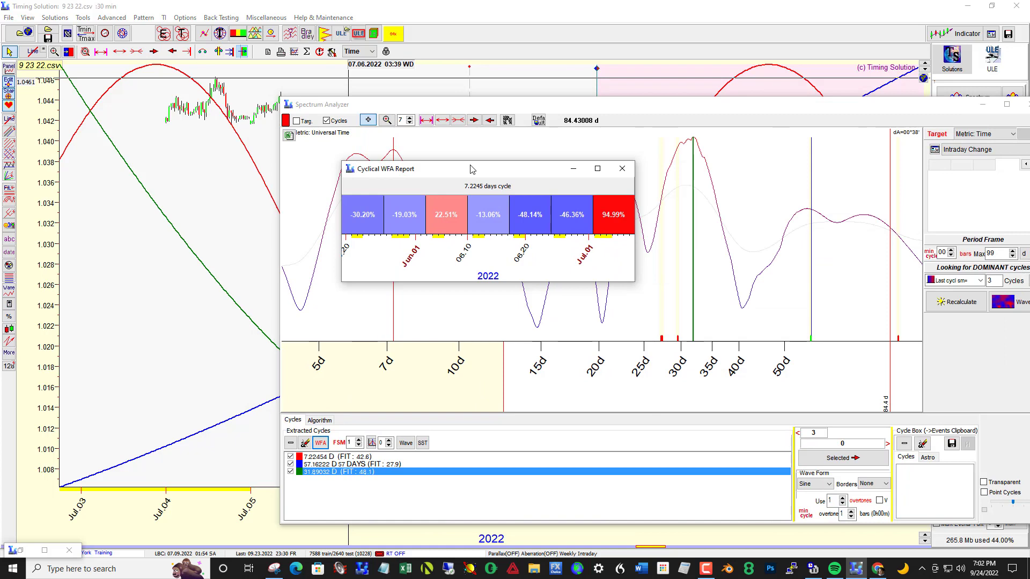
pyautogui.moveTo(472, 169); pyautogui.dragTo(1029, 169)
# Step: Uncover the projected waves on the price chart and set the LBC to 07.16.2022 03:34
pyautogui.moveTo(634, 106); pyautogui.dragTo(1029, 263)
pyautogui.moveTo(815, 330); pyautogui.dragTo(591, 323)
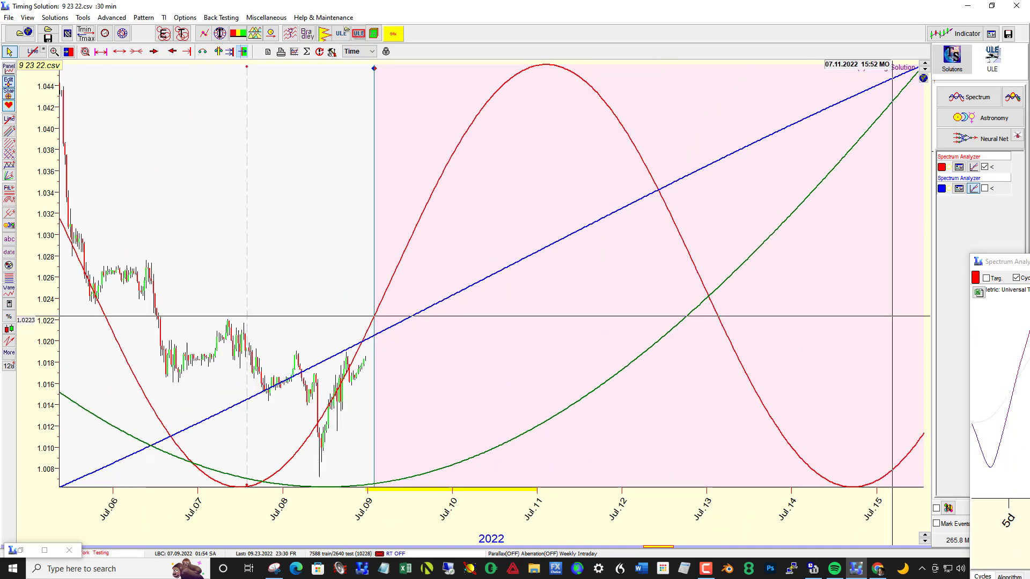
pyautogui.moveTo(736, 426); pyautogui.dragTo(615, 418)
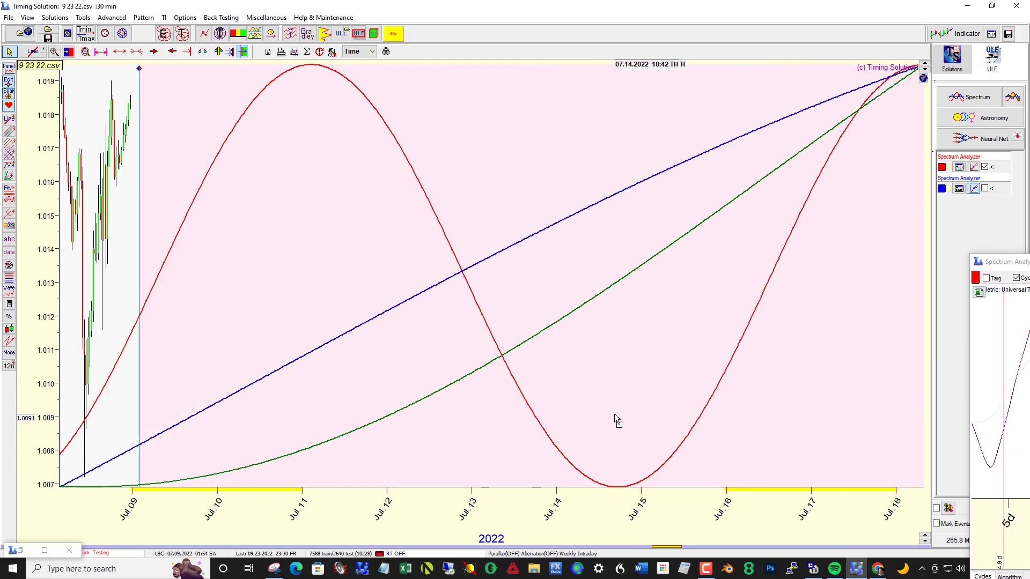
pyautogui.rightClick(729, 374)
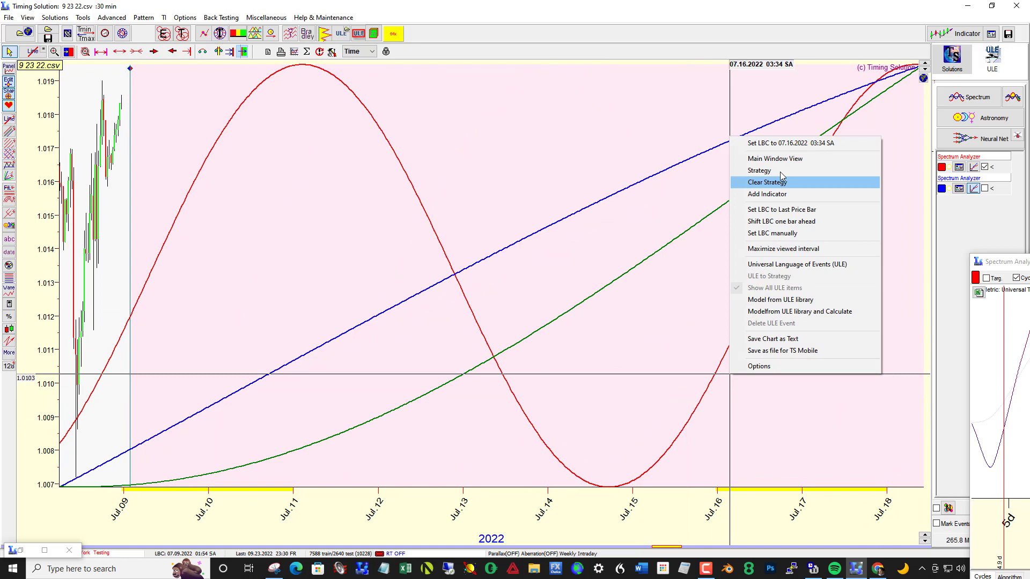
pyautogui.click(781, 145)
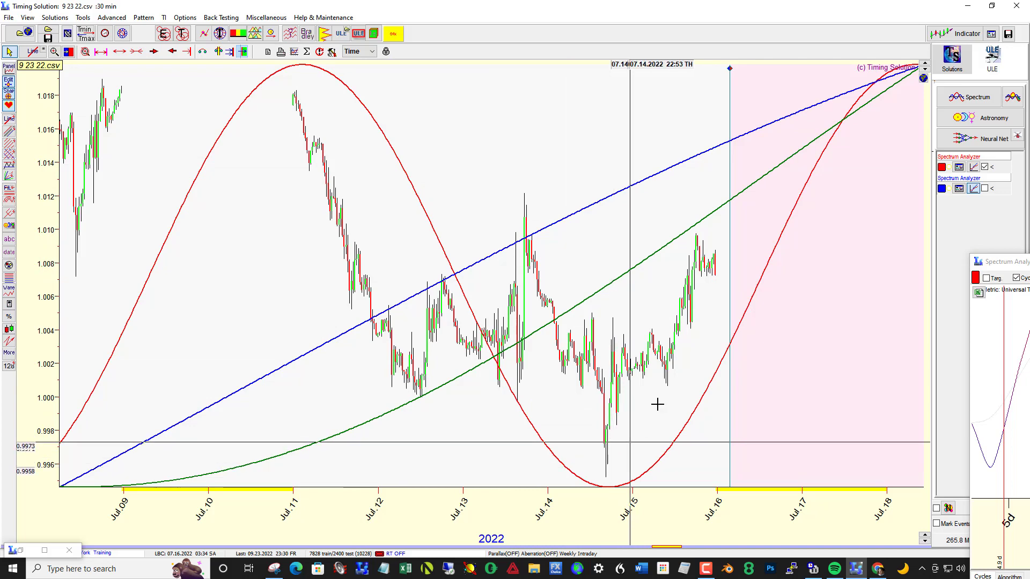
# Step: Remove the 31.9-day and 57-day cycles from the Spectrum Analyzer so that only the 7.2-day cycle stays extracted
pyautogui.moveTo(331, 287); pyautogui.dragTo(735, 246)
pyautogui.moveTo(1026, 260); pyautogui.dragTo(398, 145)
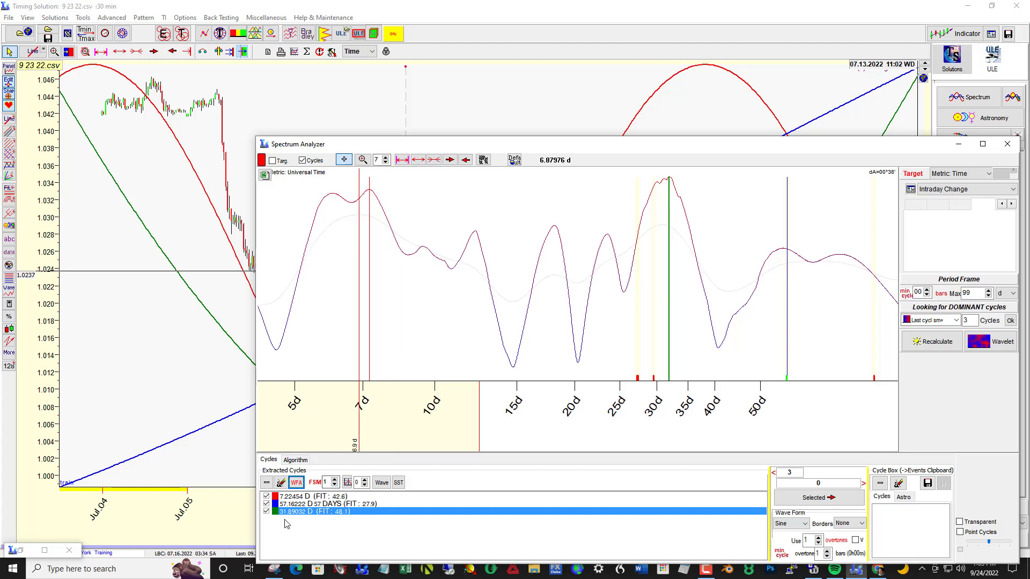
pyautogui.click(266, 484)
pyautogui.click(288, 506)
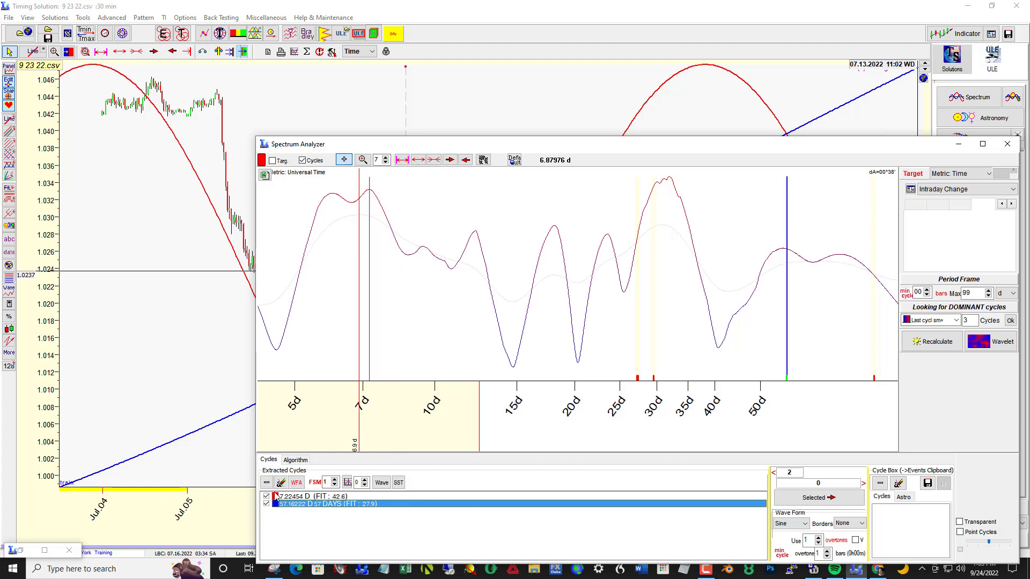
pyautogui.click(266, 484)
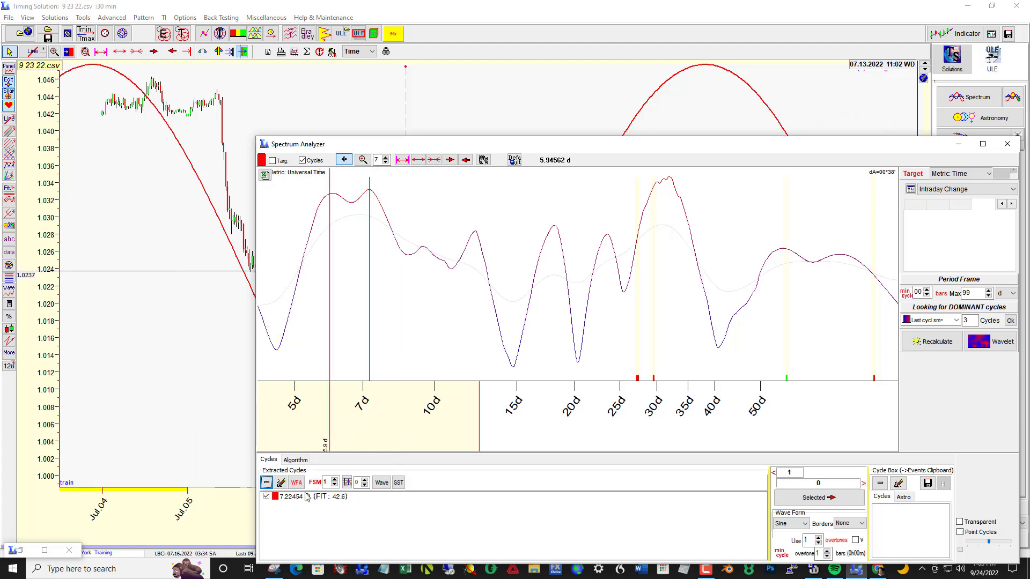
# Step: Compare the 7.2-day wave with the prices from Jul.04 to Jul.13 and review that cycle's WFA report again
pyautogui.moveTo(407, 145); pyautogui.dragTo(993, 177)
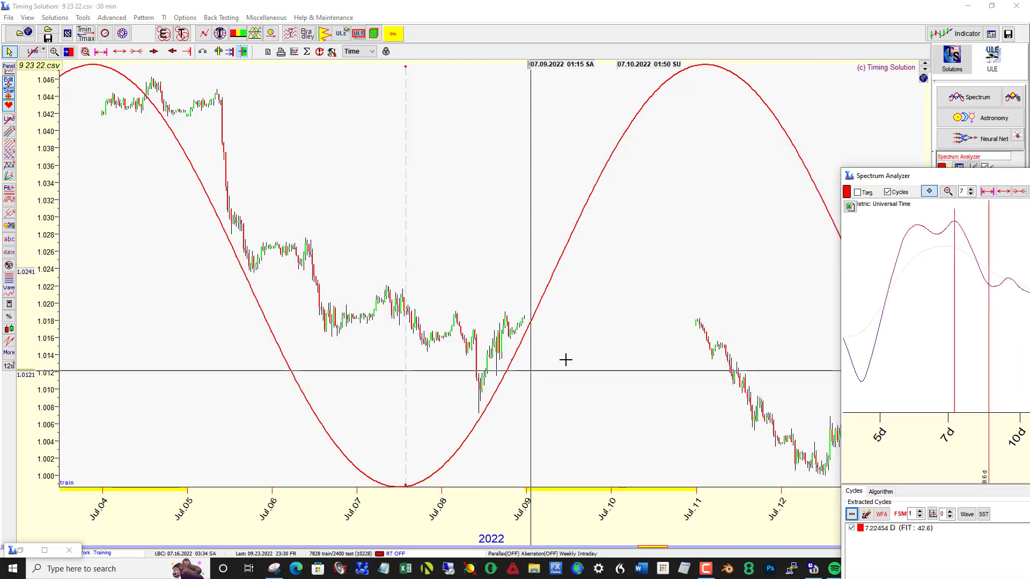
pyautogui.moveTo(906, 181); pyautogui.dragTo(471, 90)
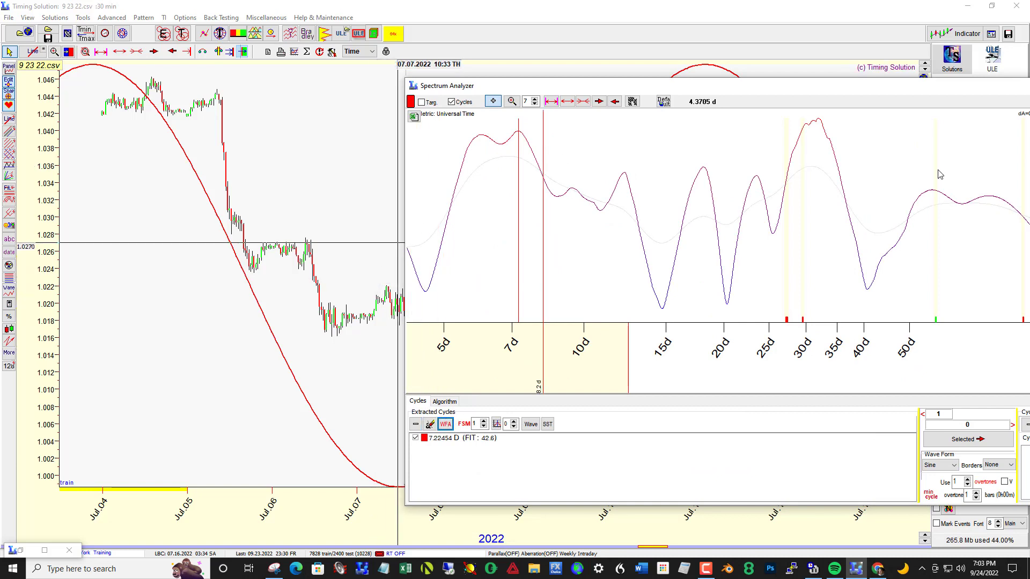
pyautogui.moveTo(1029, 177); pyautogui.dragTo(380, 129)
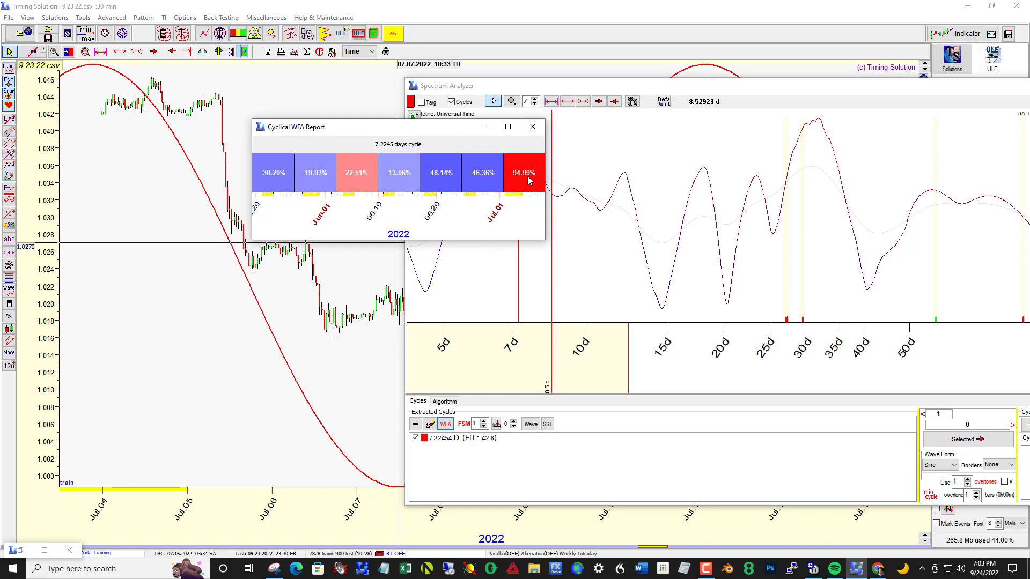
pyautogui.moveTo(464, 129); pyautogui.dragTo(1029, 257)
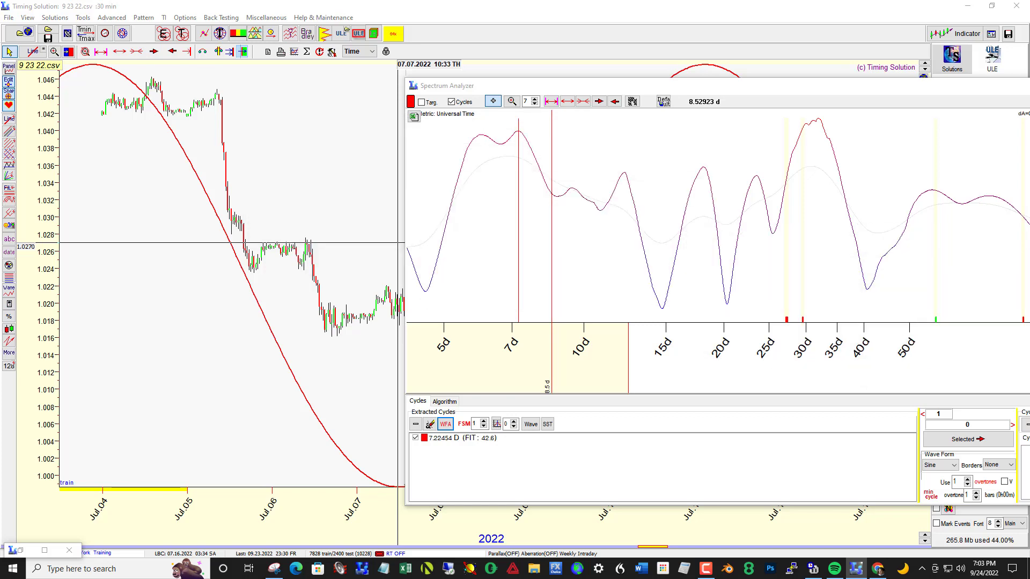
pyautogui.moveTo(868, 91); pyautogui.dragTo(1029, 263)
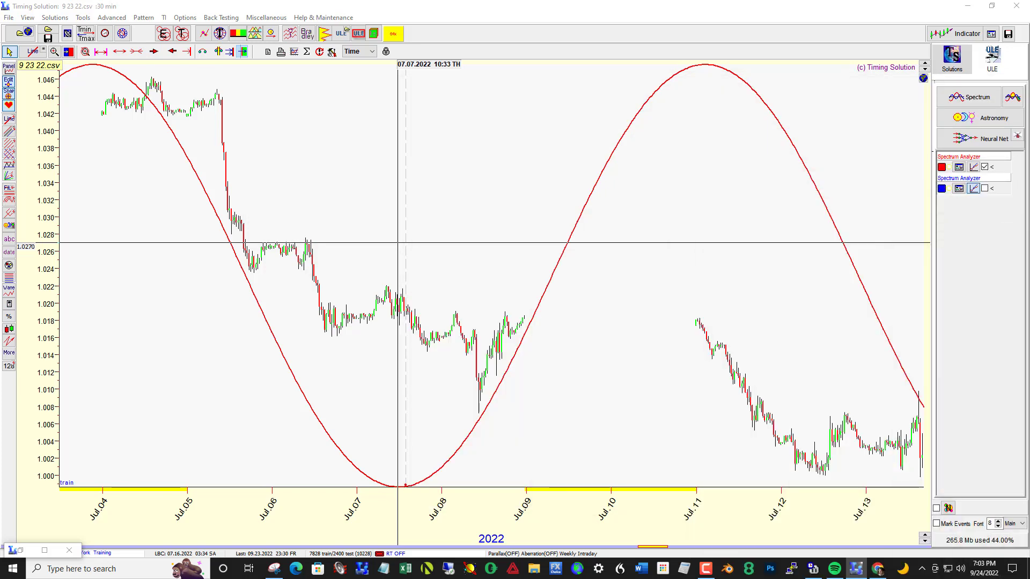
# Step: Check the 7.2-day wave against prices up to the new LBC and bring the Spectrum Analyzer back over the chart
pyautogui.moveTo(854, 286); pyautogui.dragTo(540, 299)
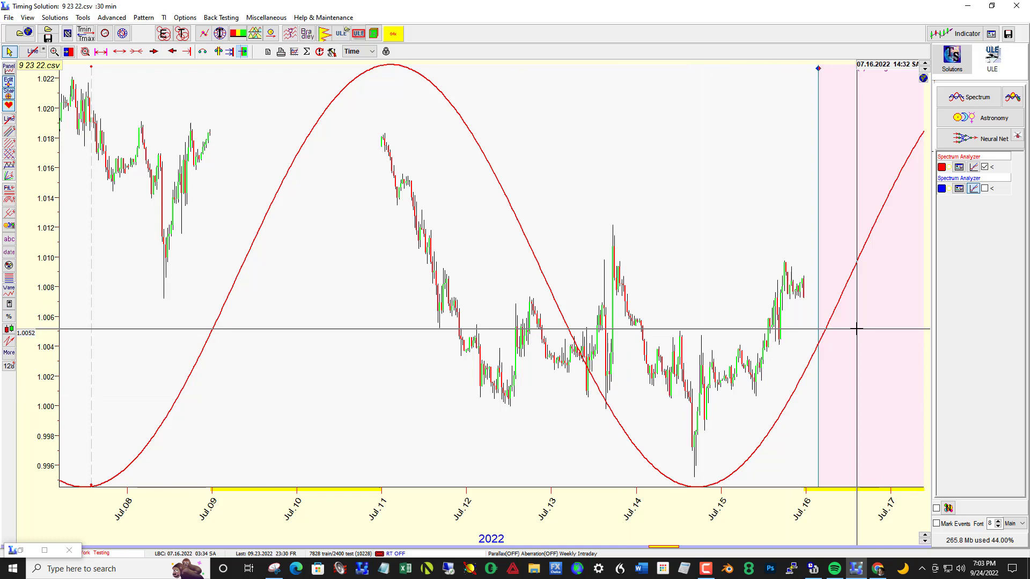
pyautogui.moveTo(849, 330); pyautogui.dragTo(829, 329)
pyautogui.click(960, 168)
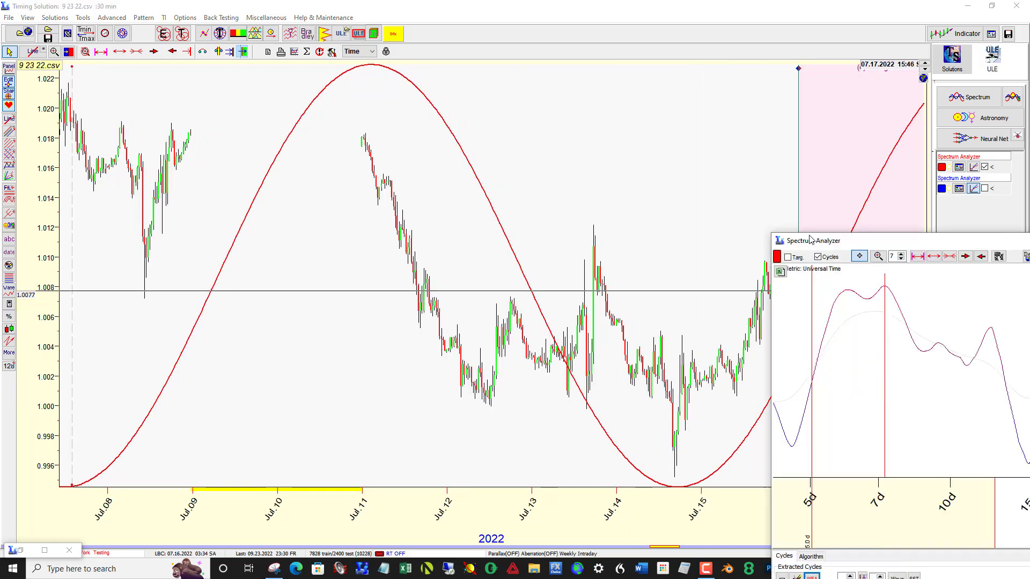
pyautogui.moveTo(872, 242); pyautogui.dragTo(344, 167)
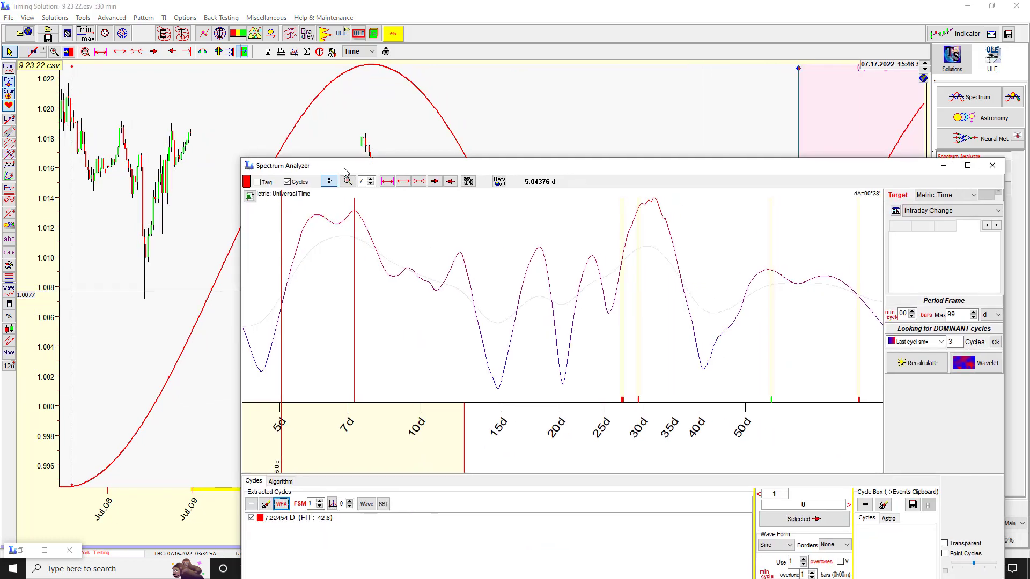
# Step: Recalculate the spectrum for prices up to the current LBC and keep the Spectrum Analyzer open over the chart
pyautogui.click(933, 370)
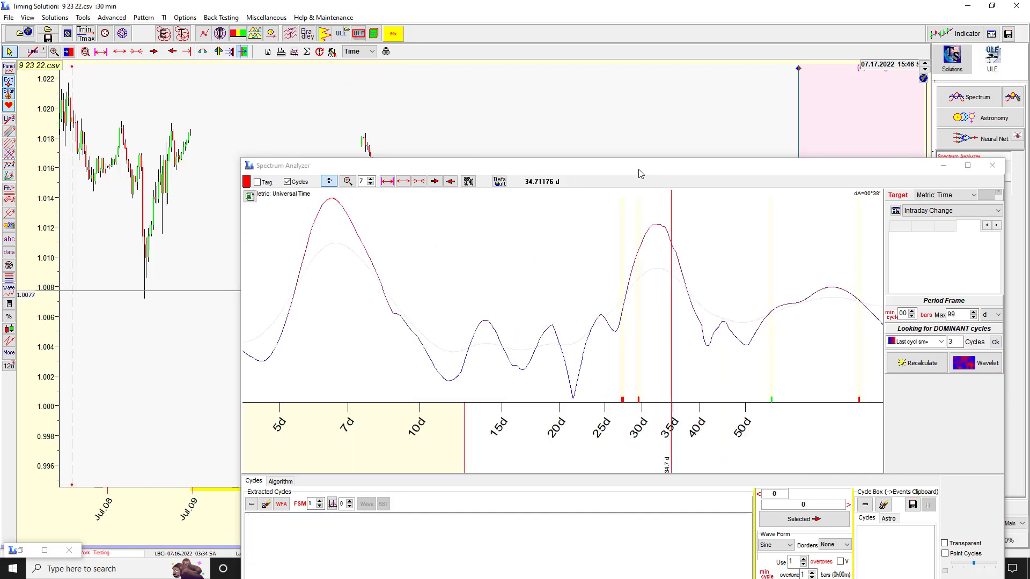
pyautogui.moveTo(613, 167); pyautogui.dragTo(1029, 195)
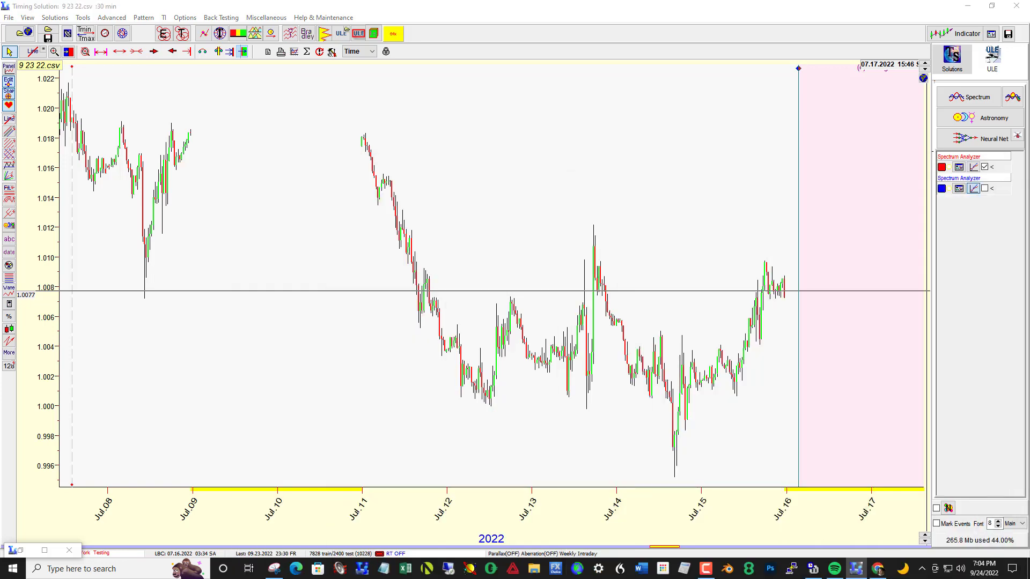
pyautogui.moveTo(749, 308); pyautogui.dragTo(417, 318)
pyautogui.moveTo(565, 288); pyautogui.dragTo(460, 275)
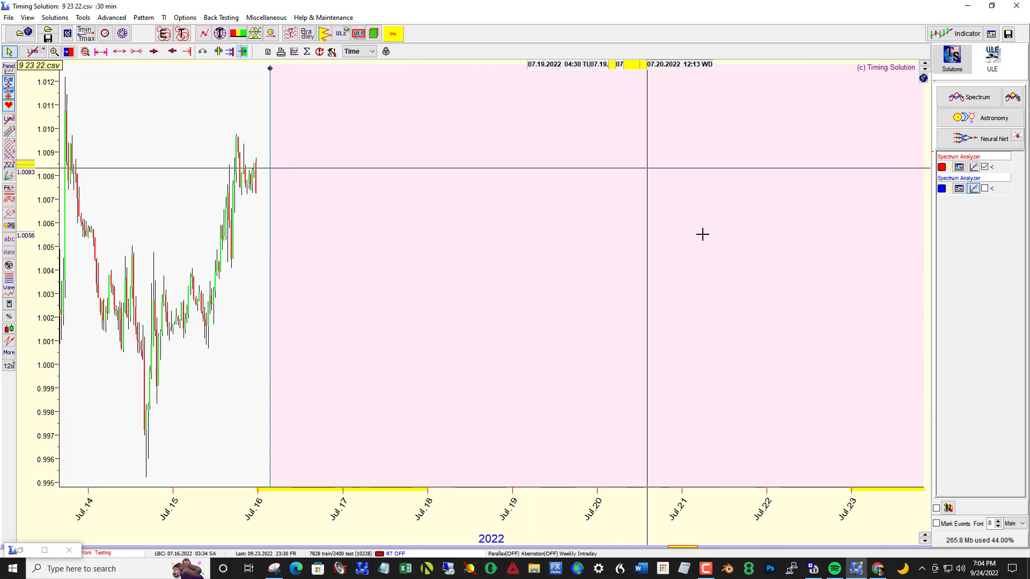
pyautogui.click(973, 189)
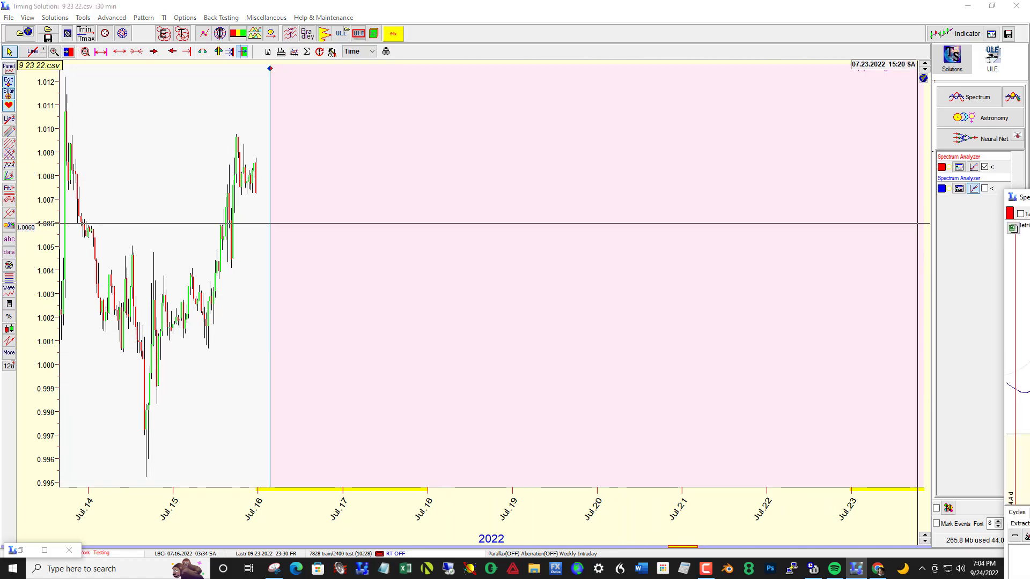
pyautogui.moveTo(975, 189); pyautogui.dragTo(482, 164)
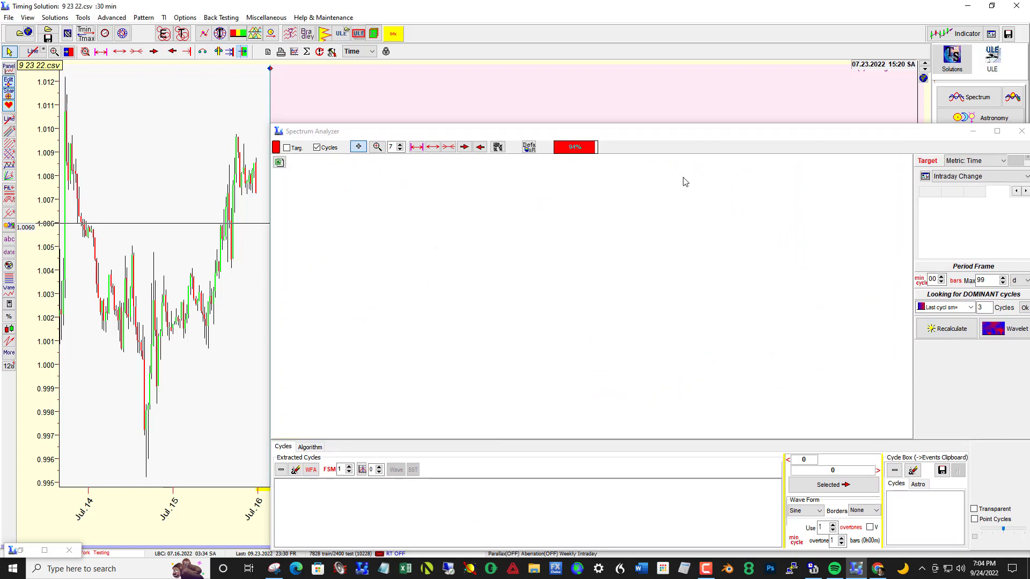
pyautogui.click(635, 137)
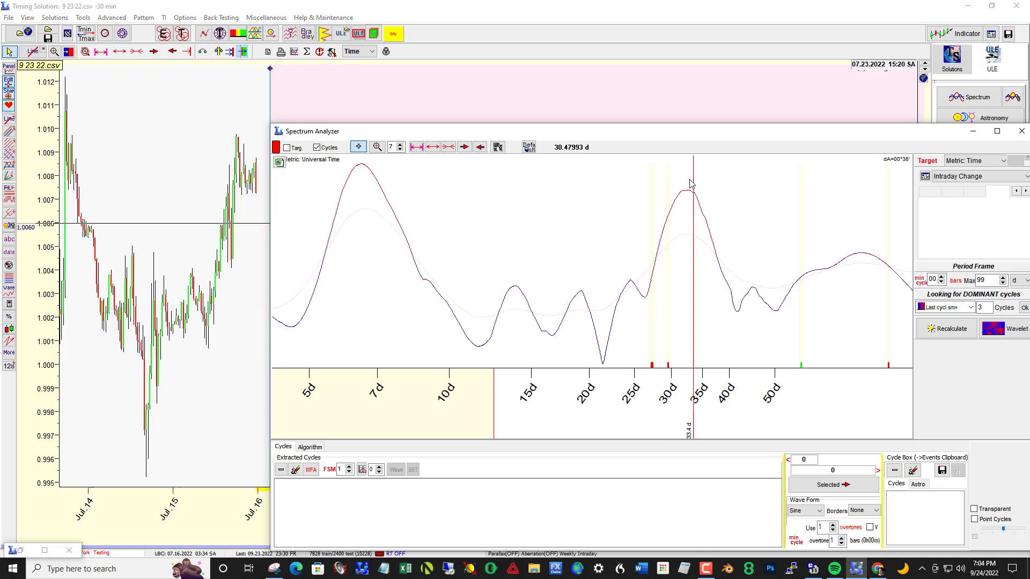
# Step: Extract the 76.8-day cycle from the spectrum and compare its wave with the prices from Jul.09 onward
pyautogui.click(861, 262)
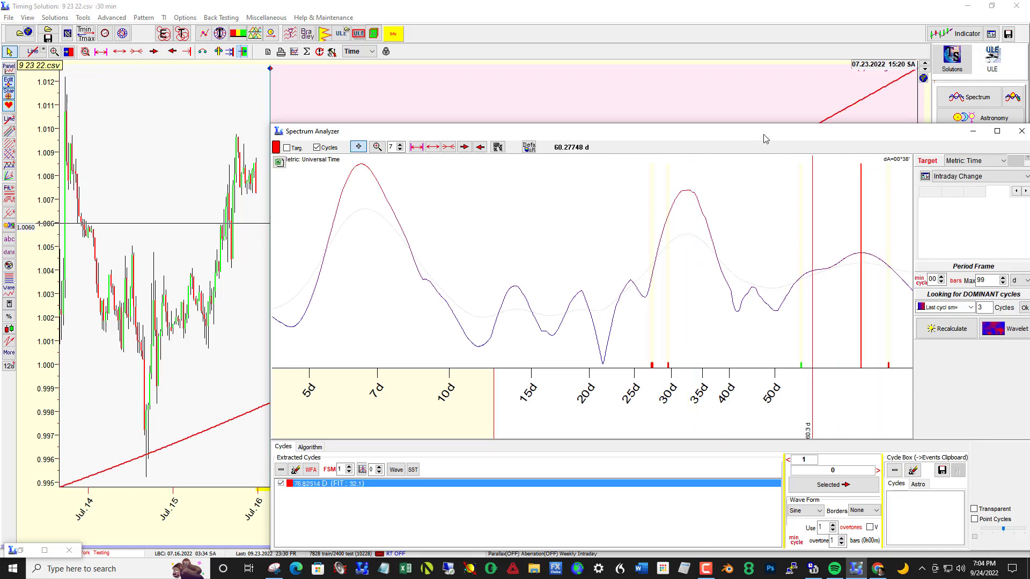
pyautogui.moveTo(764, 136)
pyautogui.mouseDown()
pyautogui.moveTo(914, 150)
pyautogui.moveTo(1029, 189)
pyautogui.mouseUp()
pyautogui.moveTo(420, 225); pyautogui.dragTo(816, 181)
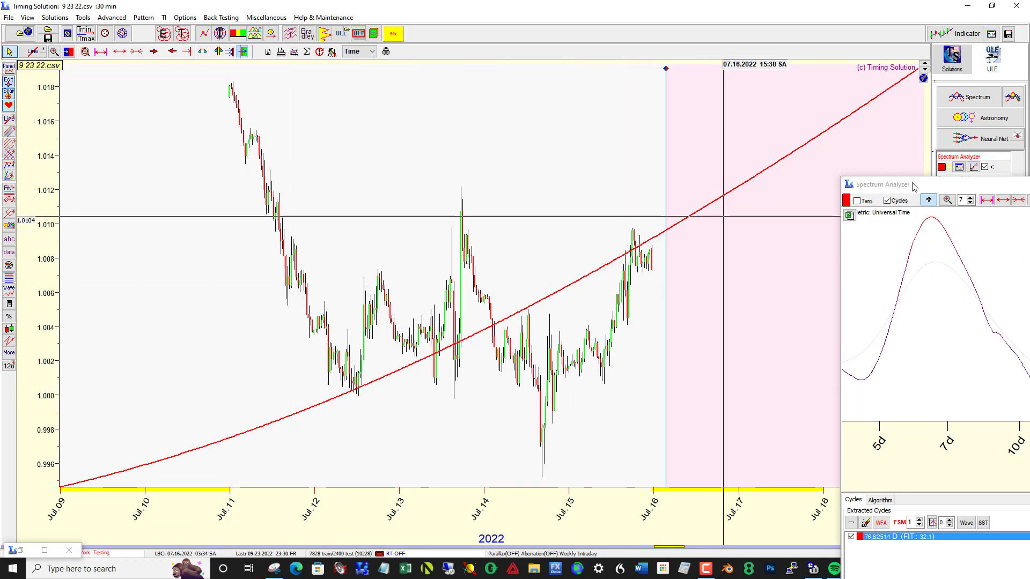
pyautogui.moveTo(915, 186); pyautogui.dragTo(468, 154)
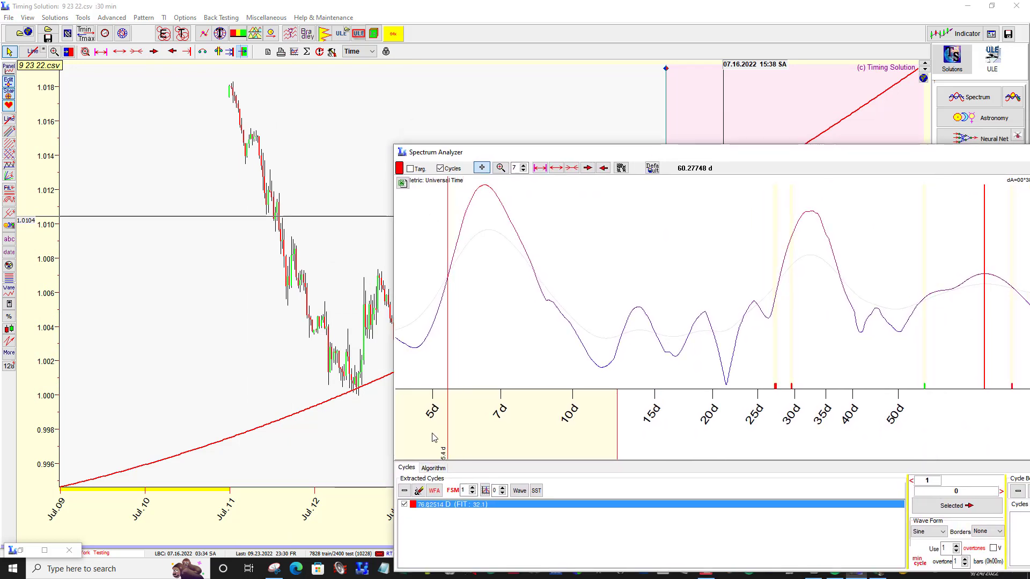
# Step: Replace the 76.8-day cycle with the 6.47-day peak cycle and open its WFA report beside the Spectrum Analyzer
pyautogui.click(404, 491)
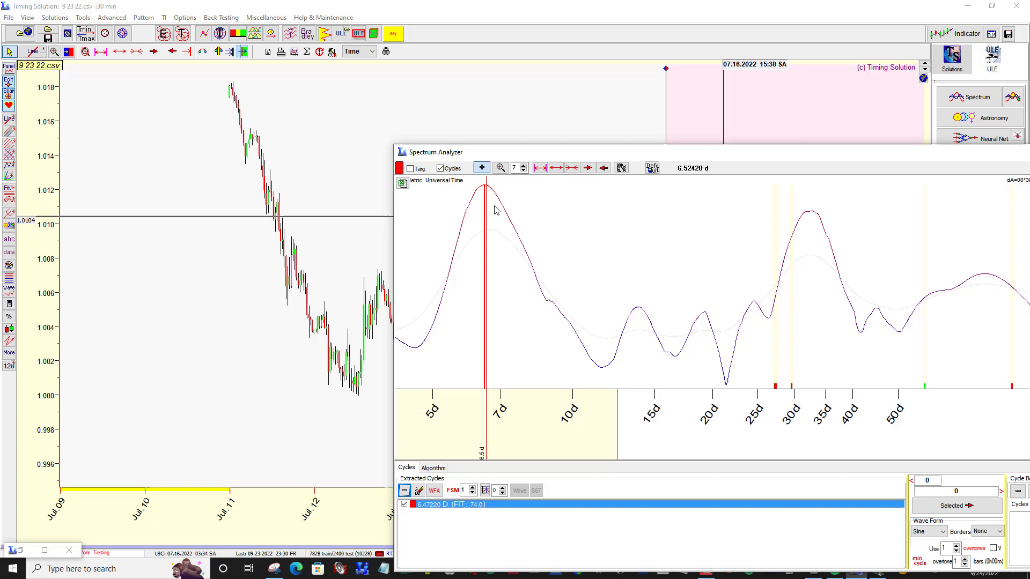
pyautogui.moveTo(520, 154); pyautogui.dragTo(888, 183)
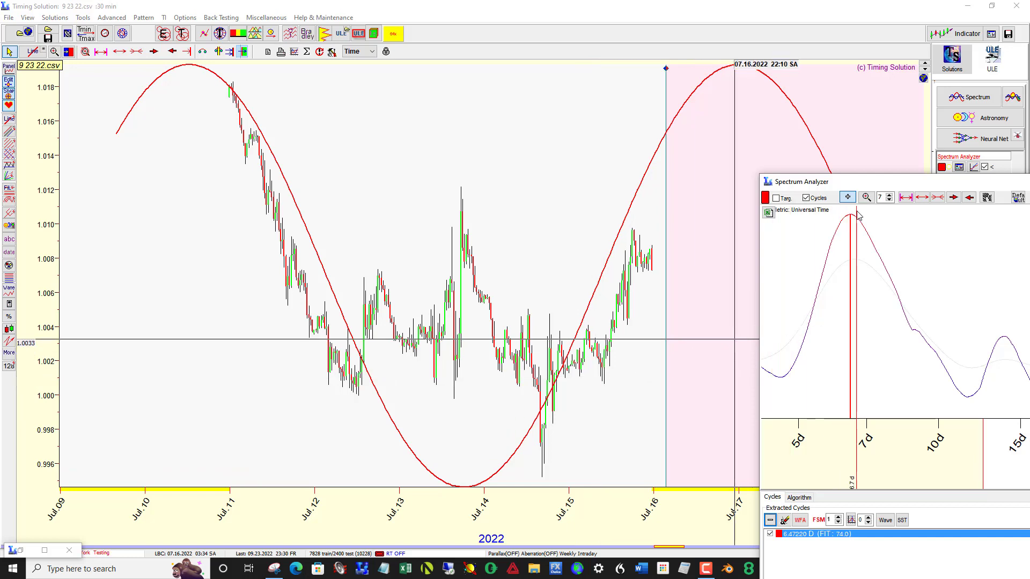
pyautogui.click(800, 520)
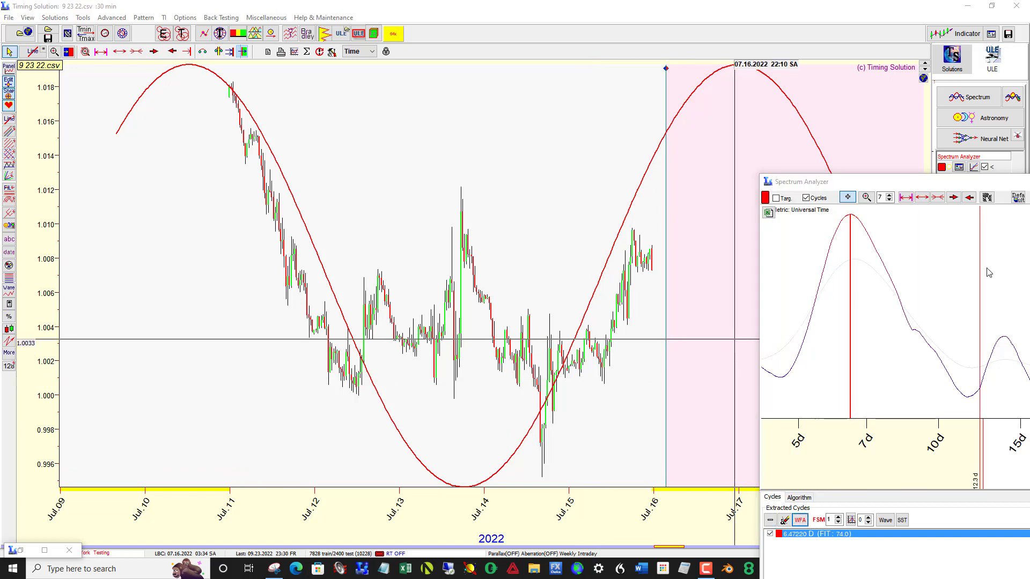
pyautogui.moveTo(911, 96); pyautogui.dragTo(615, 110)
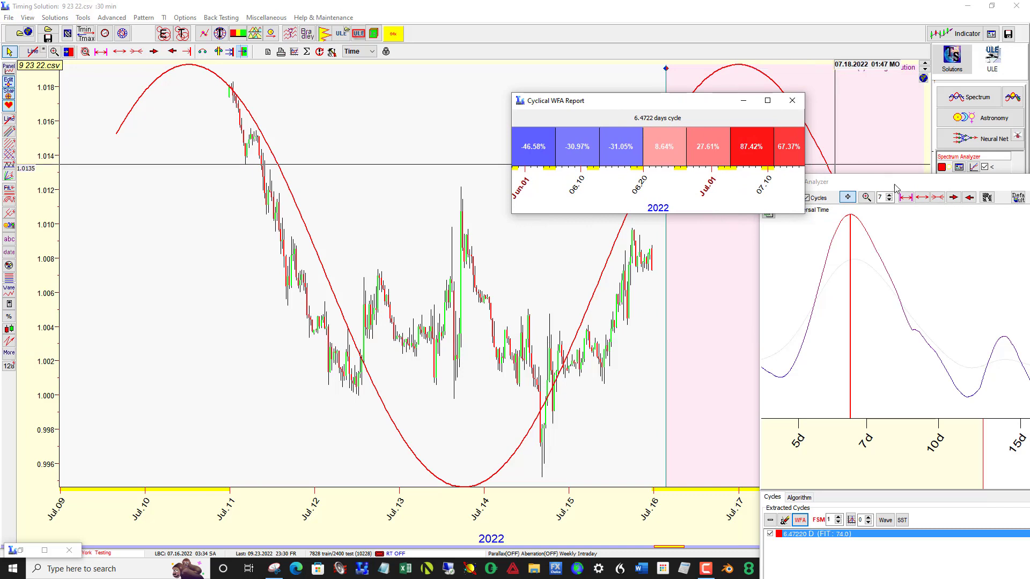
# Step: Try the 13.8-day cycle by extracting it and reviewing its WFA report, then remove it from the extracted cycles
pyautogui.moveTo(895, 188); pyautogui.dragTo(717, 182)
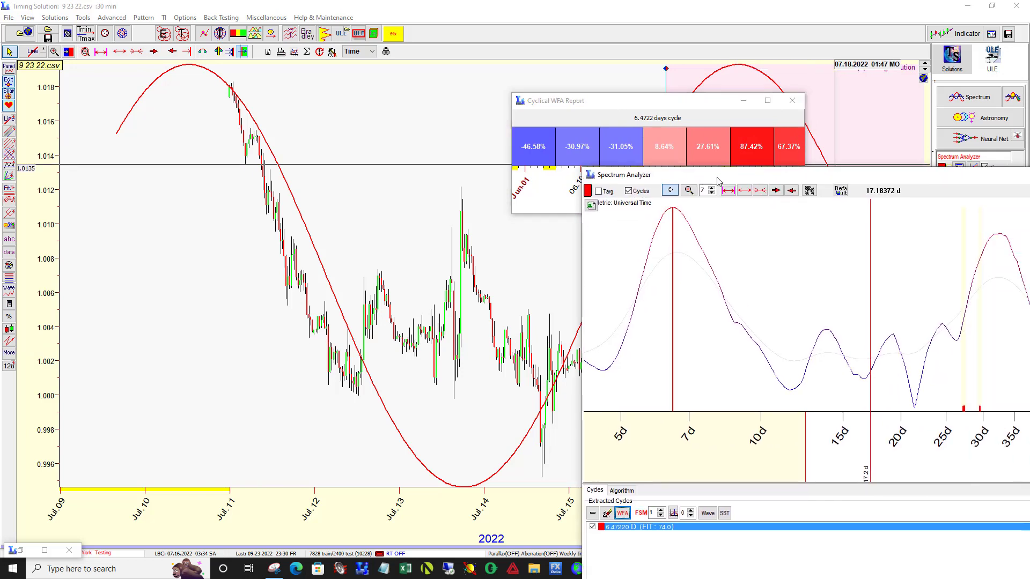
pyautogui.click(826, 339)
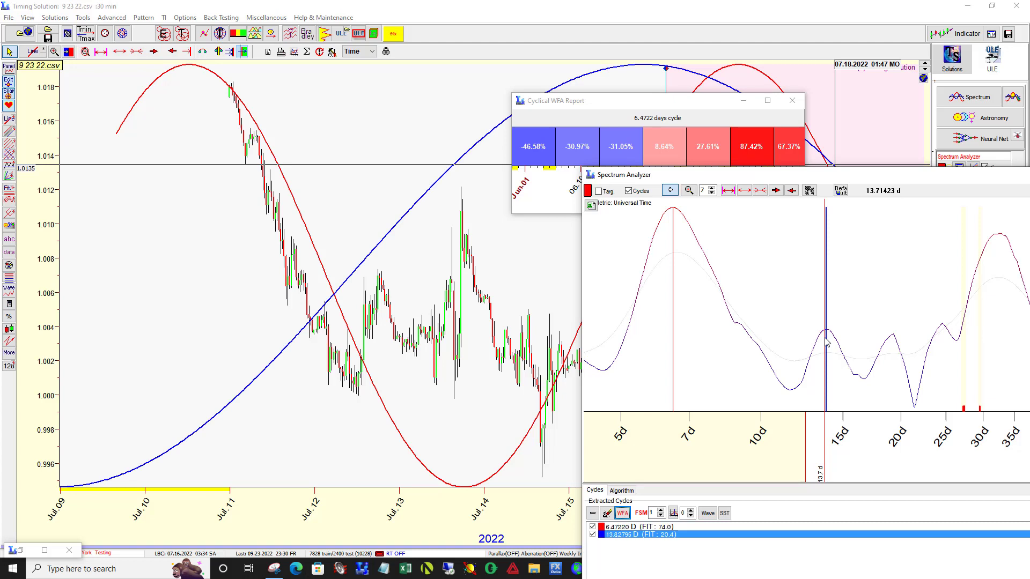
pyautogui.click(622, 513)
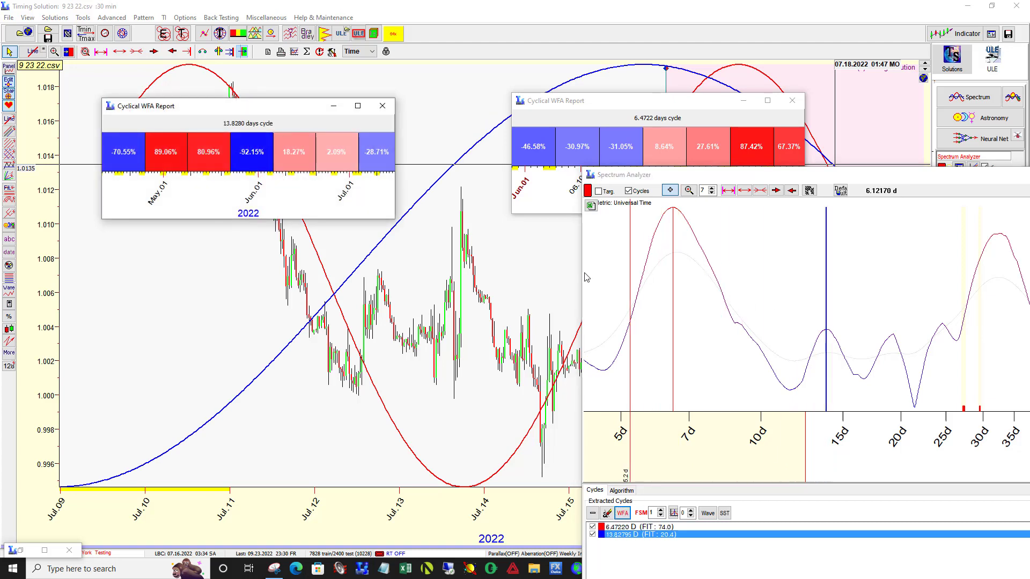
pyautogui.click(383, 106)
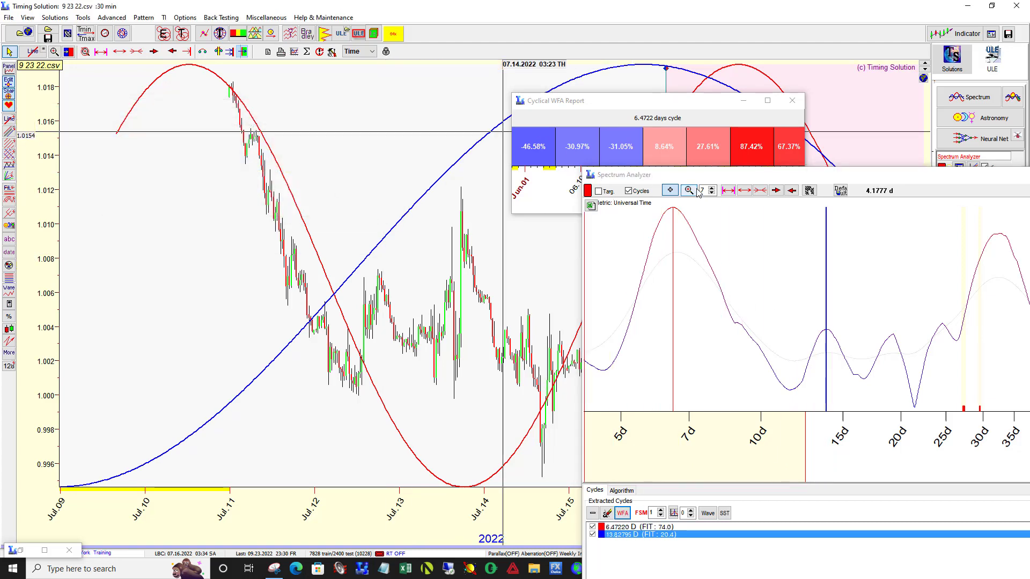
pyautogui.click(593, 514)
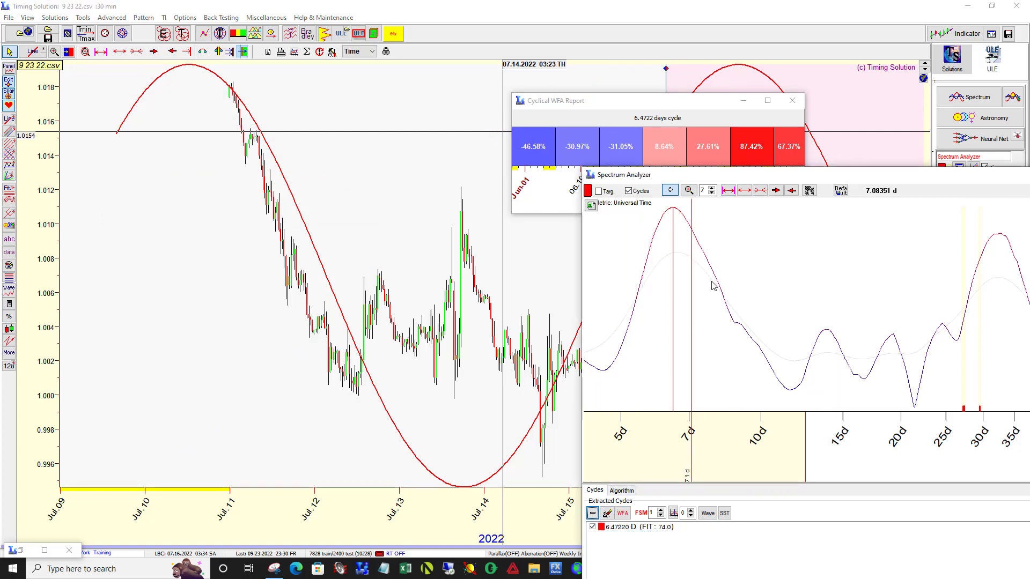
# Step: Extract the 14.7-day cycle, review its WFA report and close the report
pyautogui.click(842, 356)
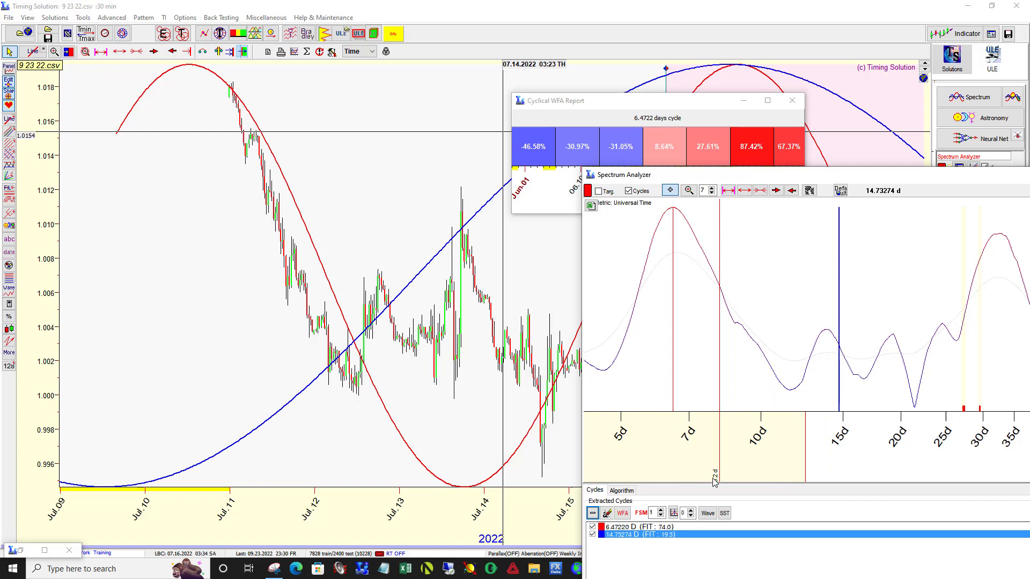
pyautogui.click(623, 513)
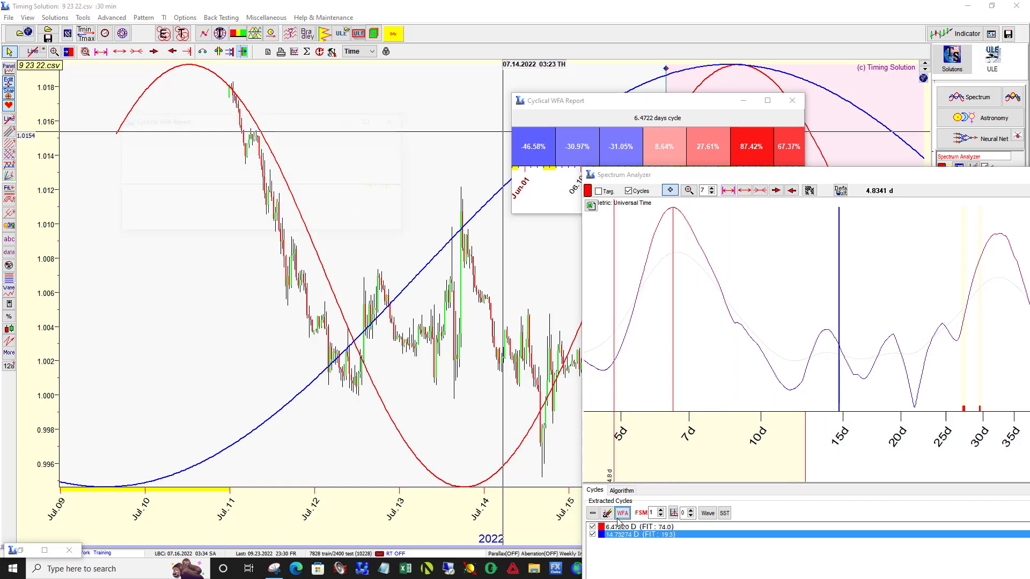
pyautogui.click(395, 121)
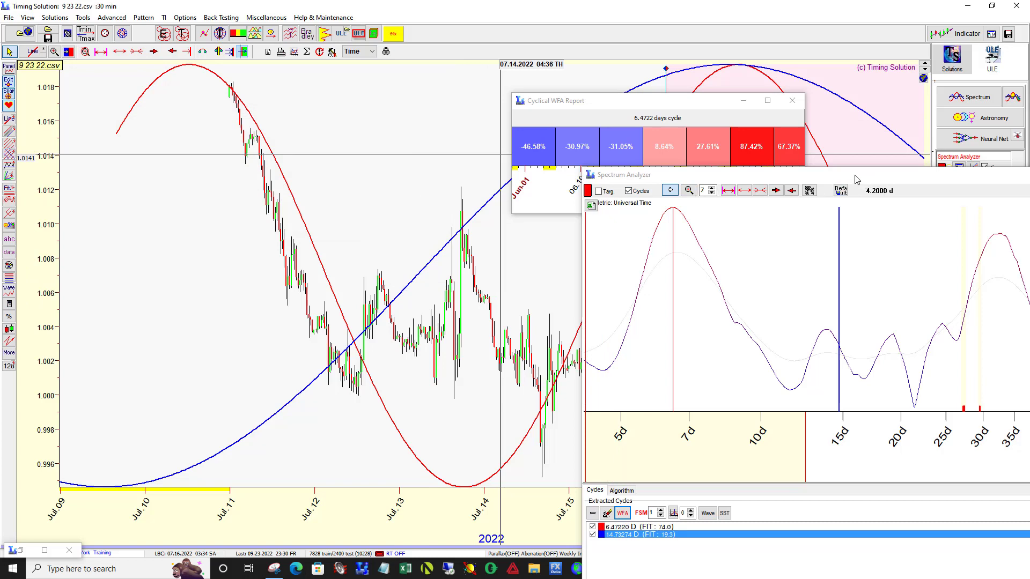
# Step: Compare the 6.47-day and 14.7-day waves with the prices and examine their projections beyond the LBC
pyautogui.moveTo(774, 178); pyautogui.dragTo(1026, 202)
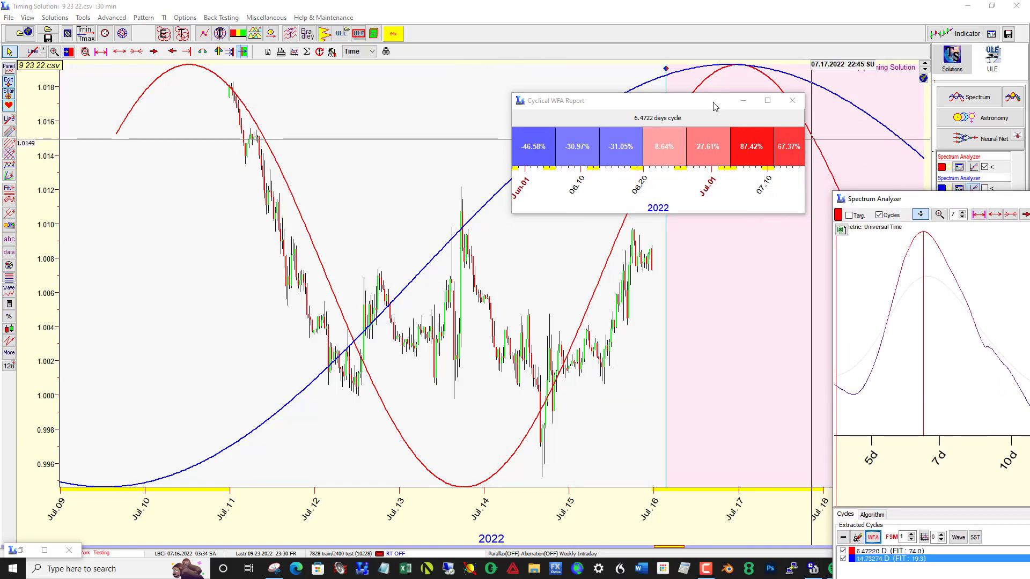
pyautogui.moveTo(713, 102); pyautogui.dragTo(1029, 228)
pyautogui.moveTo(808, 357); pyautogui.dragTo(645, 356)
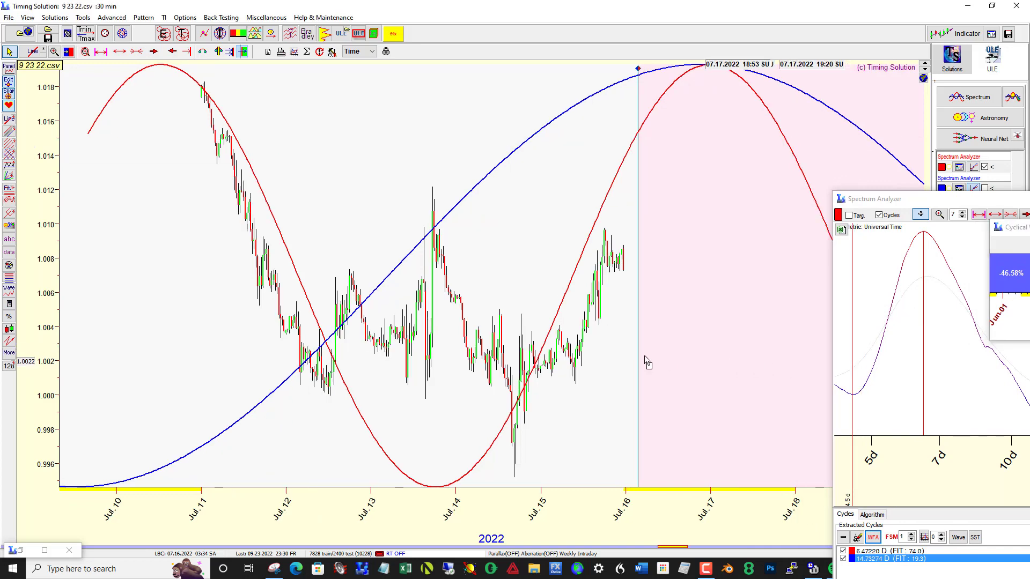
pyautogui.scroll(-10, 645, 355)
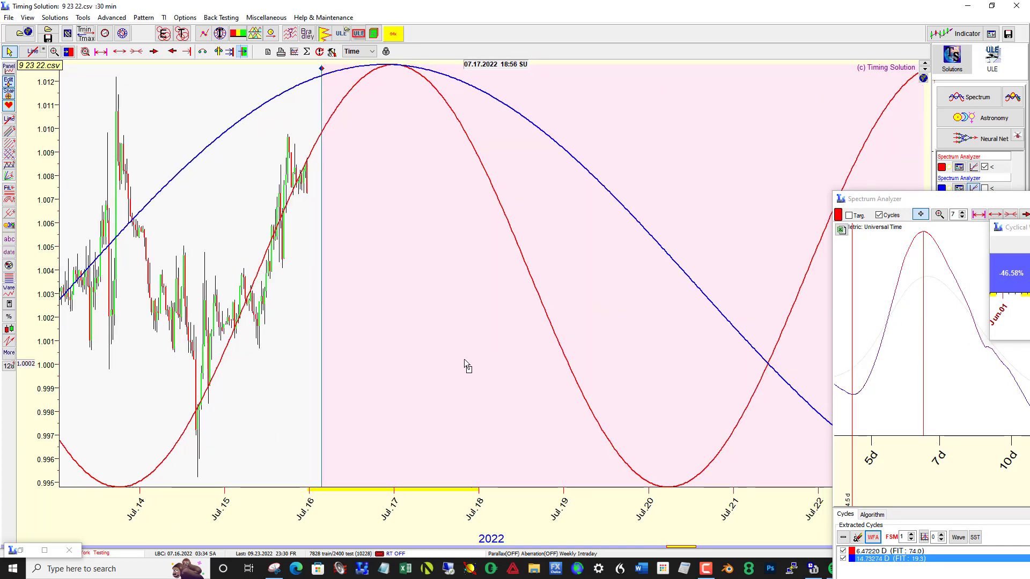
pyautogui.scroll(3, 535, 349)
pyautogui.scroll(4, 591, 336)
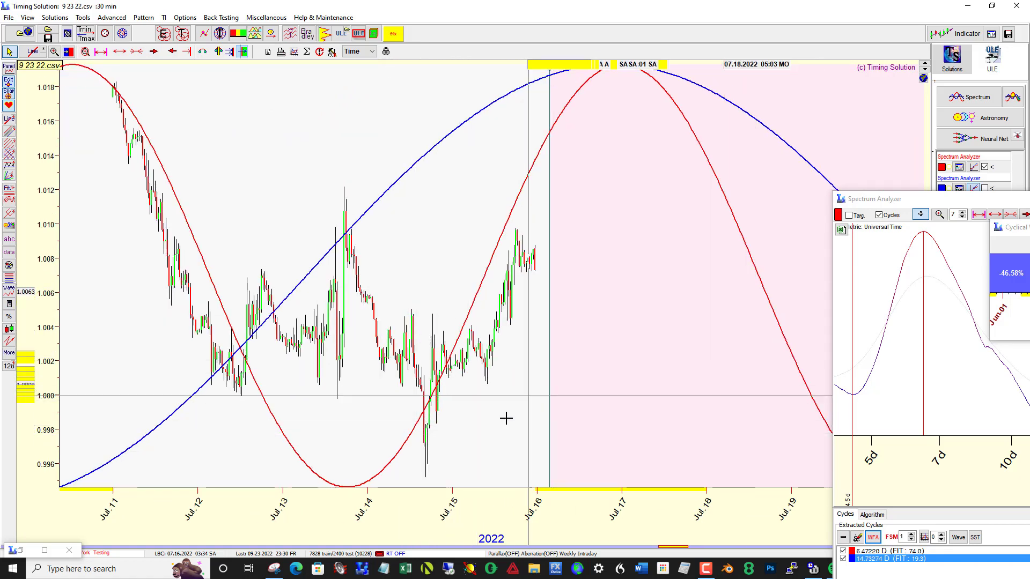
pyautogui.moveTo(921, 209); pyautogui.dragTo(703, 181)
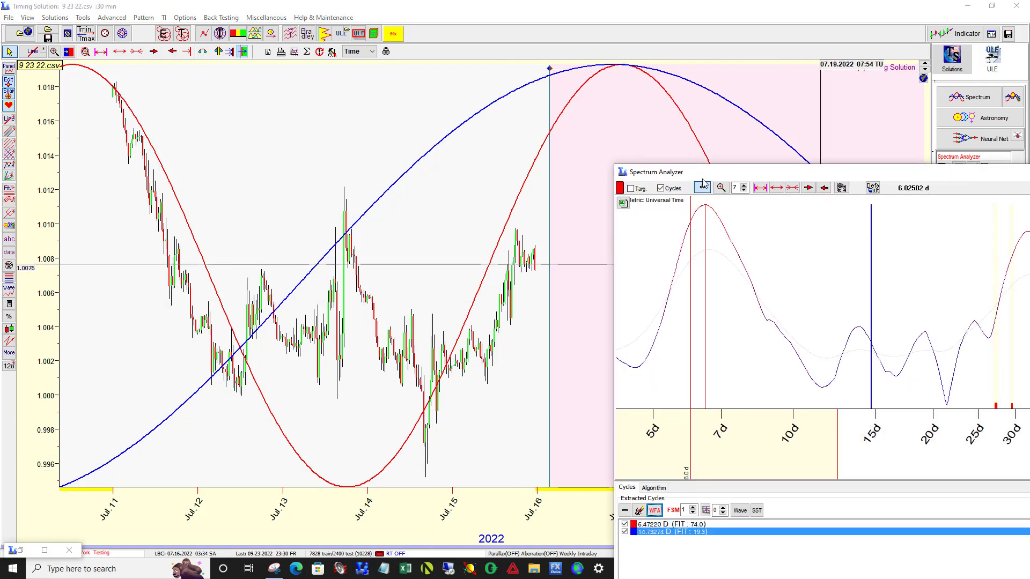
# Step: Clear all extracted cycles and extract the 6.47-, 6.97-, 7.41- and 8.09-day cycles from the spectrum
pyautogui.click(639, 511)
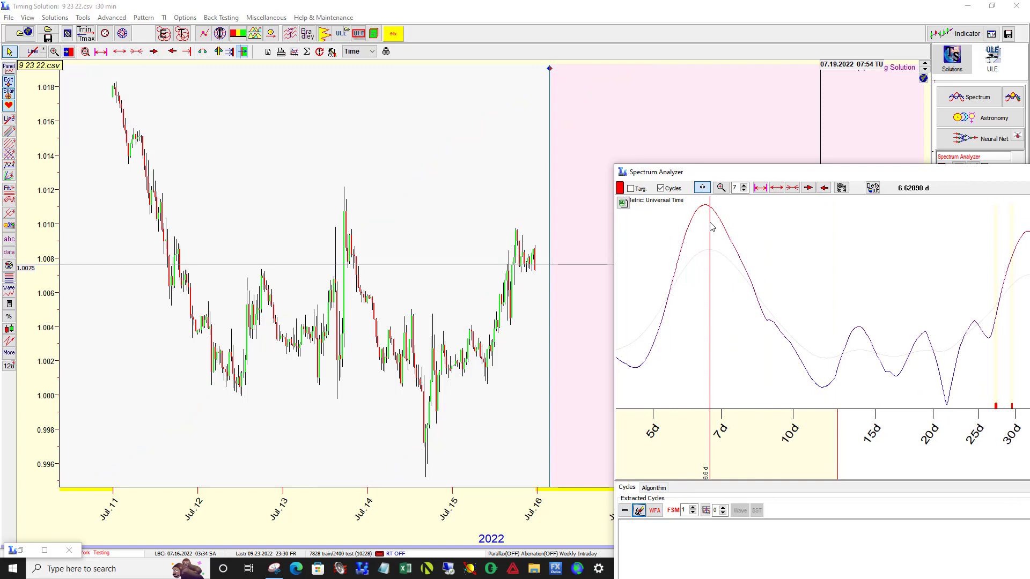
pyautogui.click(707, 231)
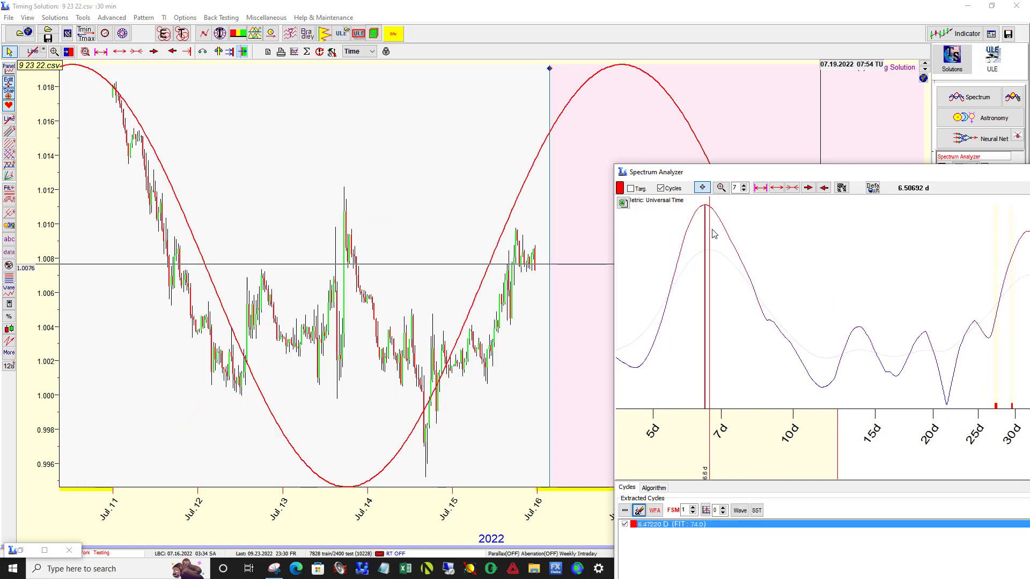
pyautogui.click(721, 237)
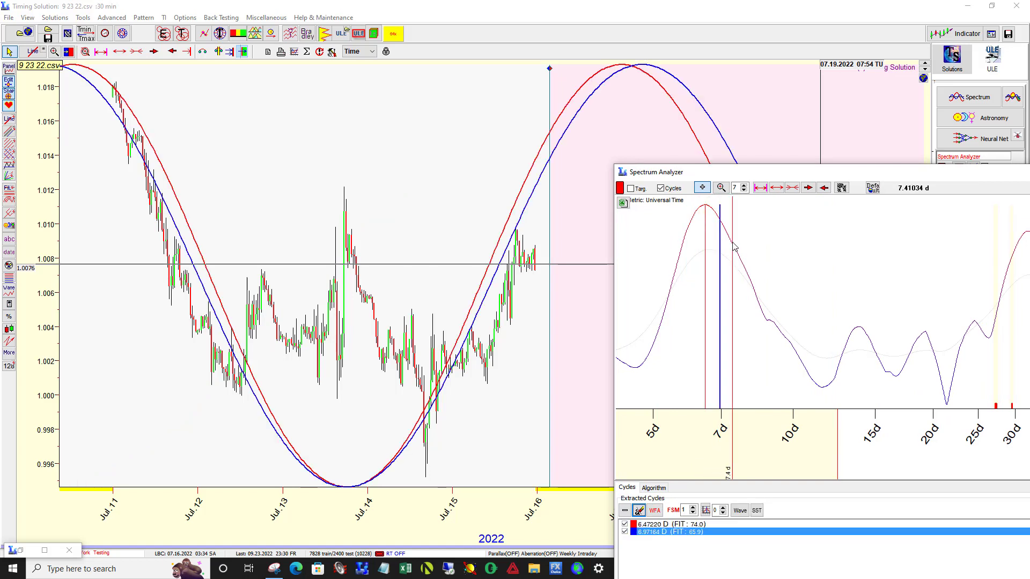
pyautogui.click(733, 243)
pyautogui.click(751, 285)
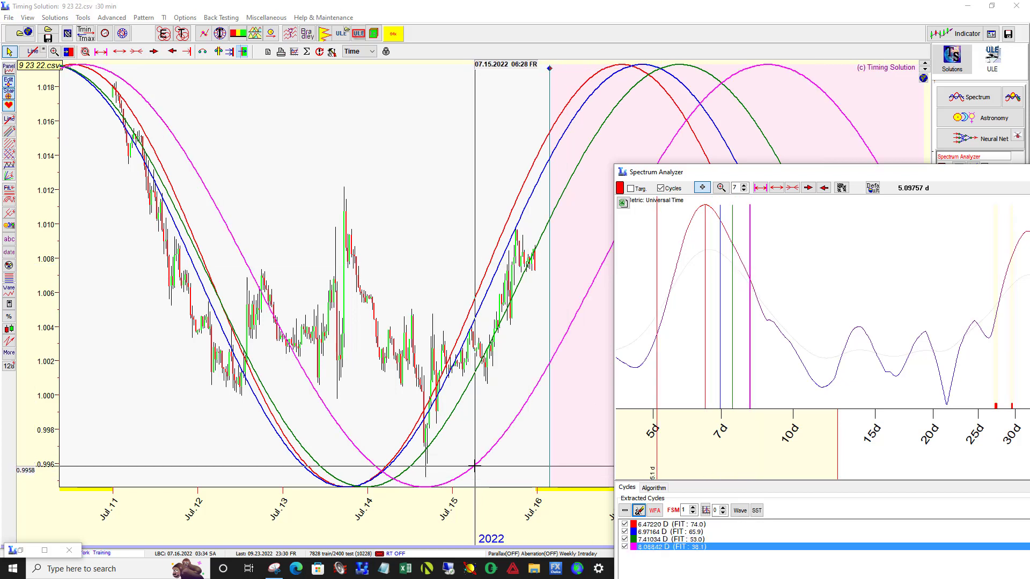
# Step: Review and minimize the 8.09-day cycle's WFA report, and remove the 6.47-, 6.97- and 7.41-day cycles from the extracted list
pyautogui.click(655, 511)
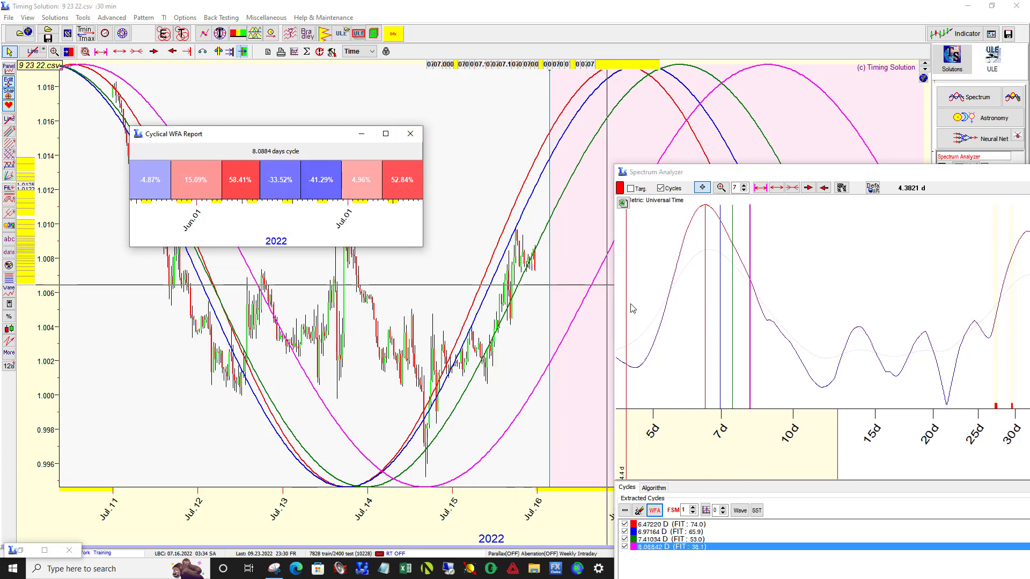
pyautogui.click(359, 135)
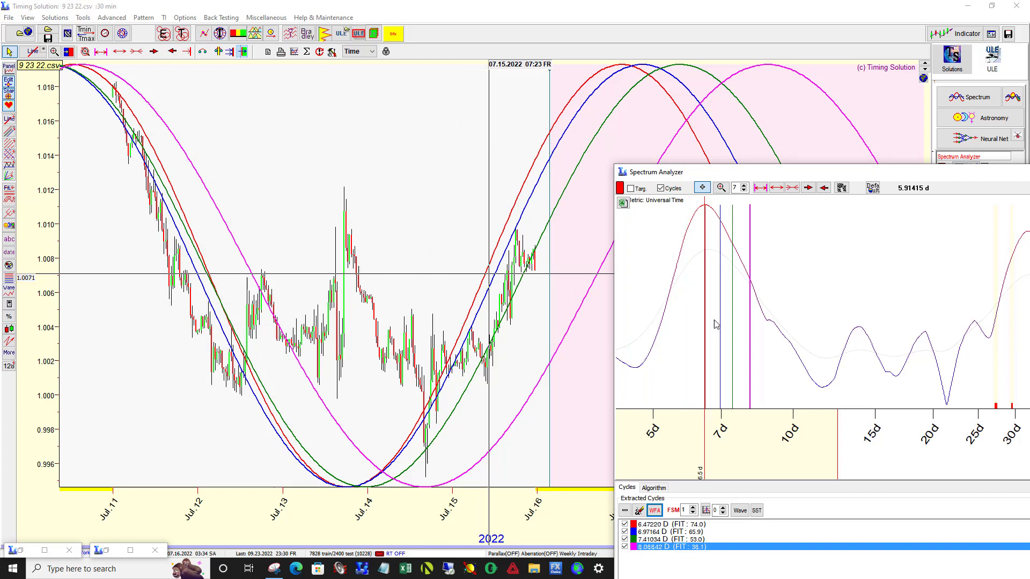
pyautogui.click(661, 527)
pyautogui.click(625, 511)
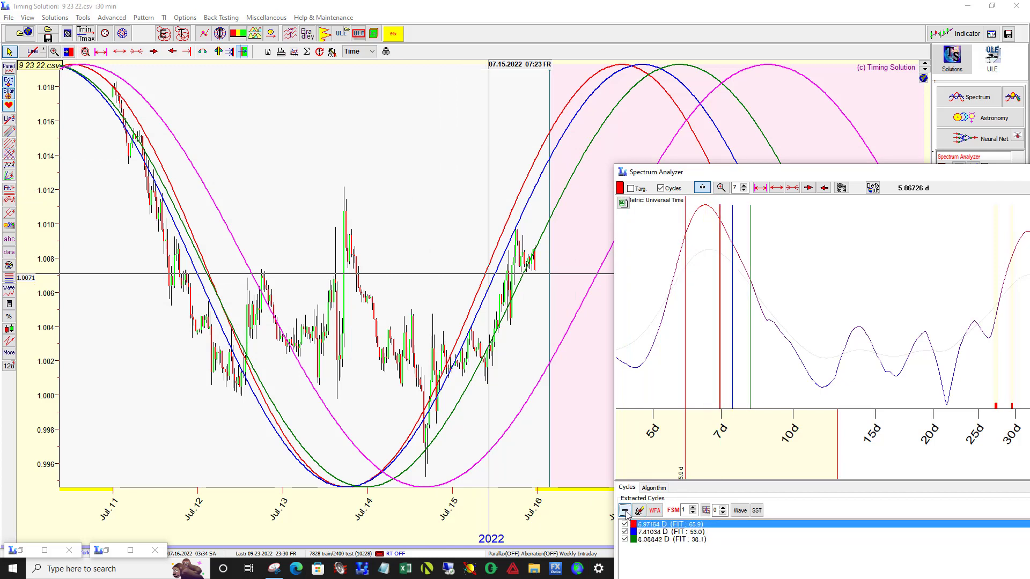
pyautogui.click(625, 511)
pyautogui.click(625, 510)
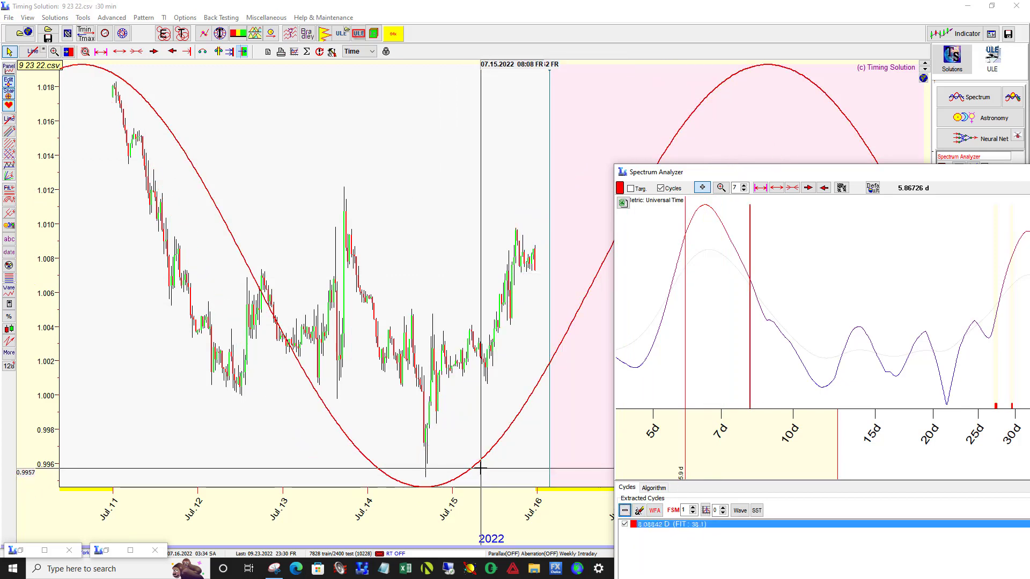
pyautogui.moveTo(682, 177); pyautogui.dragTo(1029, 258)
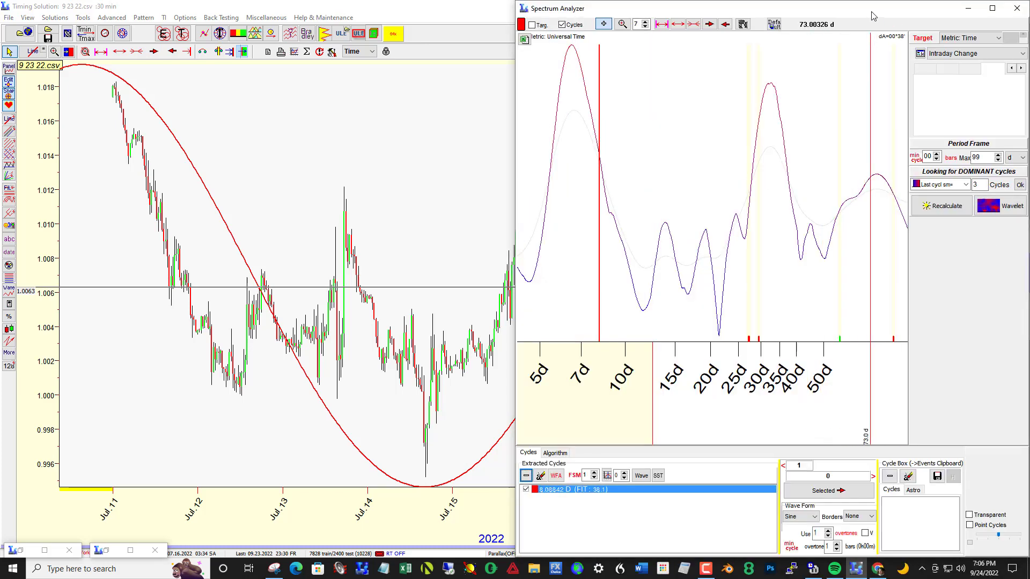
# Step: Minimize the Spectrum Analyzer and advance the LBC on the price chart to 07.23.2022 02:13
pyautogui.click(969, 8)
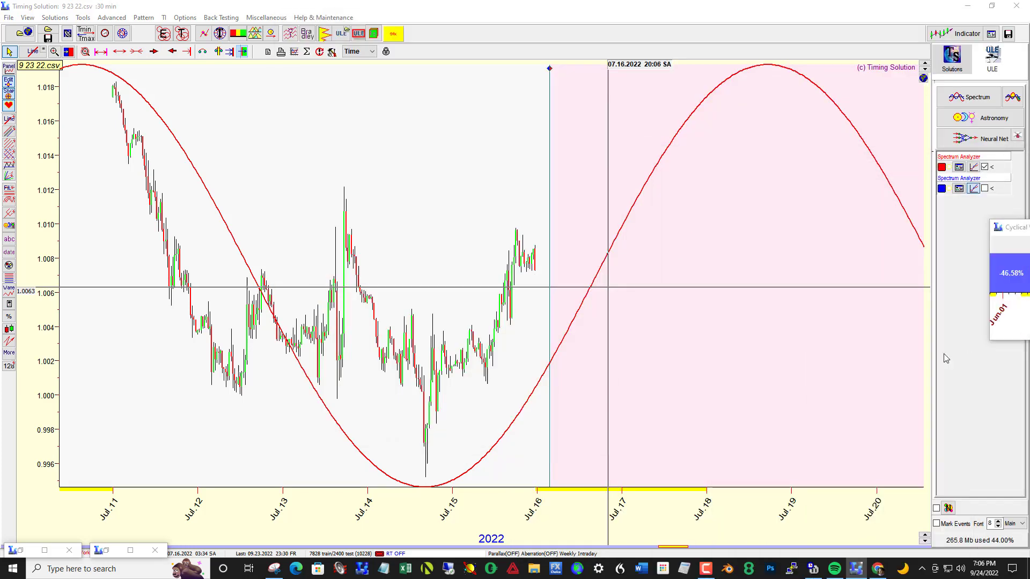
pyautogui.moveTo(866, 377); pyautogui.dragTo(518, 356)
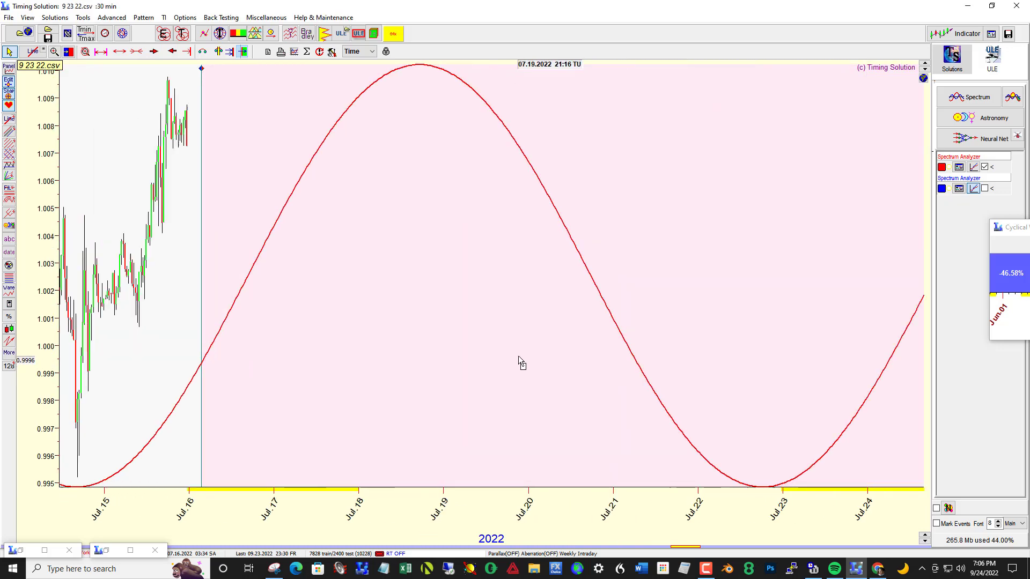
pyautogui.rightClick(791, 357)
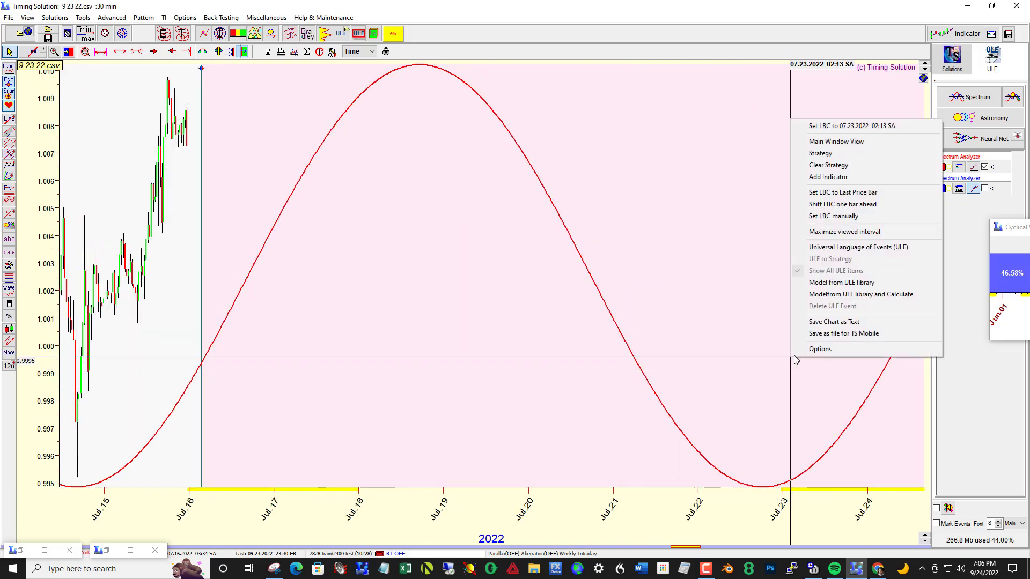
pyautogui.click(818, 132)
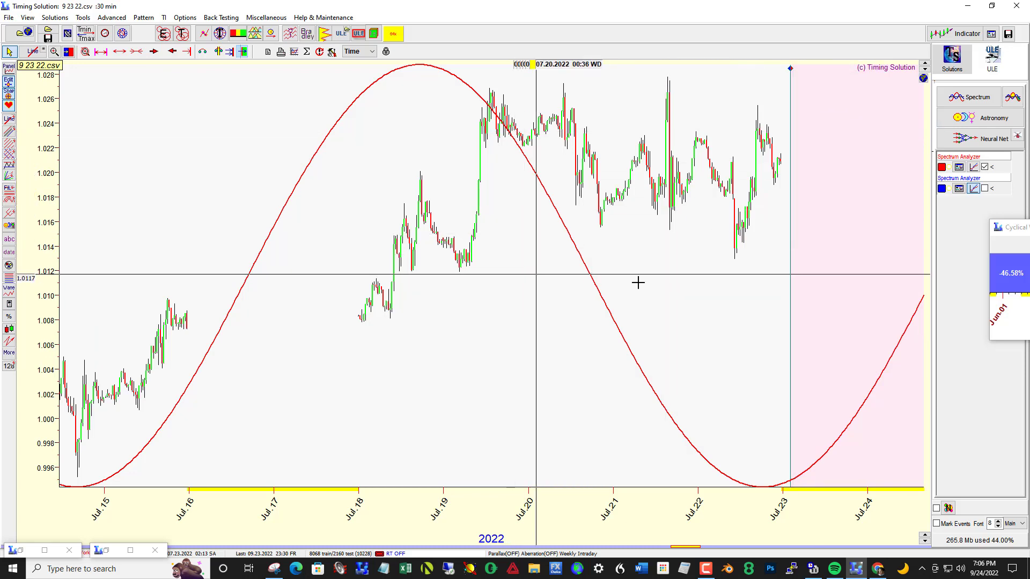
# Step: Bring the 6.47-day cycle's WFA report fully into view and compare the 8.09-day wave with the July prices
pyautogui.moveTo(1023, 228); pyautogui.dragTo(1027, 275)
pyautogui.moveTo(359, 358); pyautogui.dragTo(812, 331)
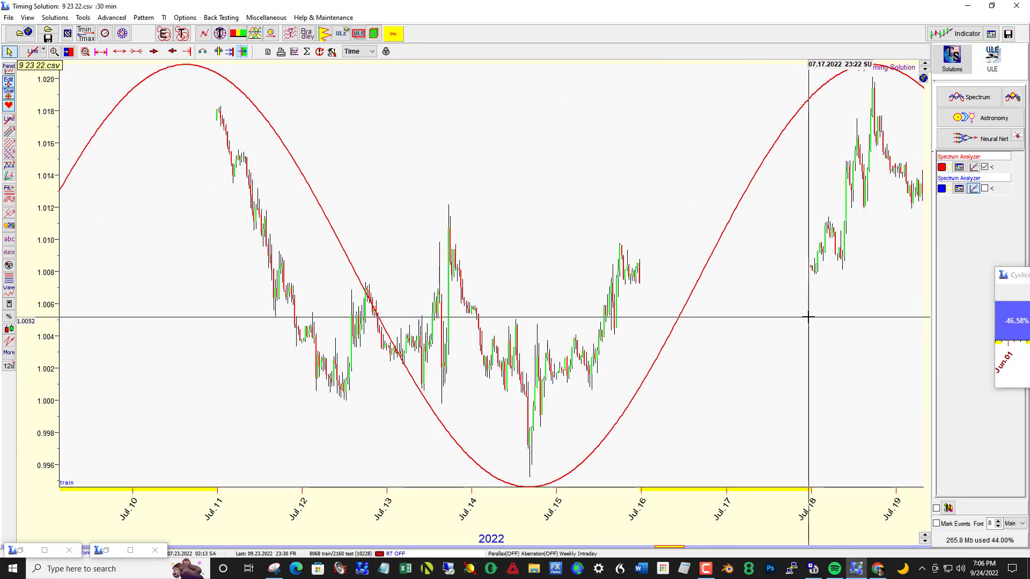
pyautogui.moveTo(1014, 275); pyautogui.dragTo(774, 300)
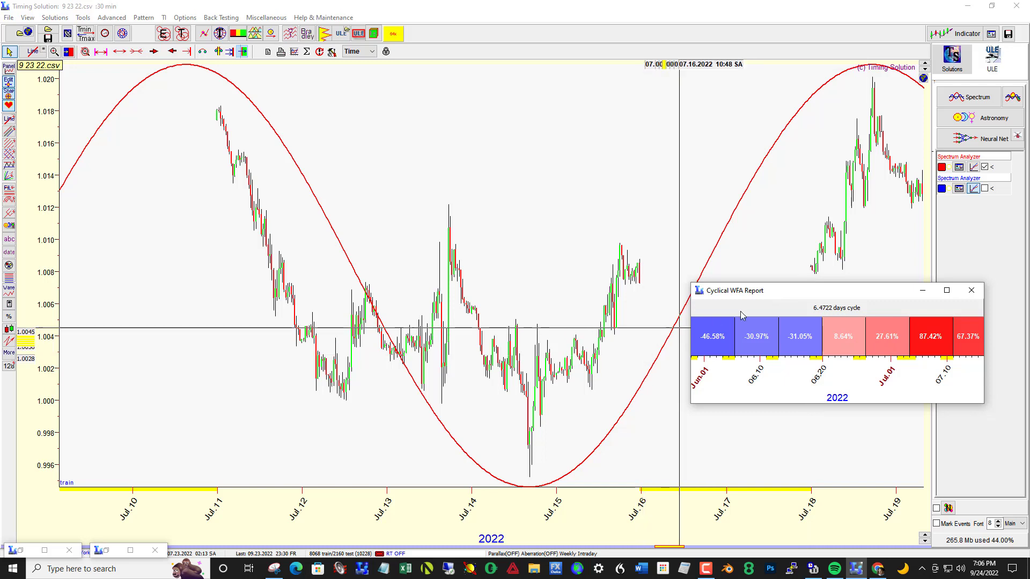
pyautogui.moveTo(777, 302); pyautogui.dragTo(774, 306)
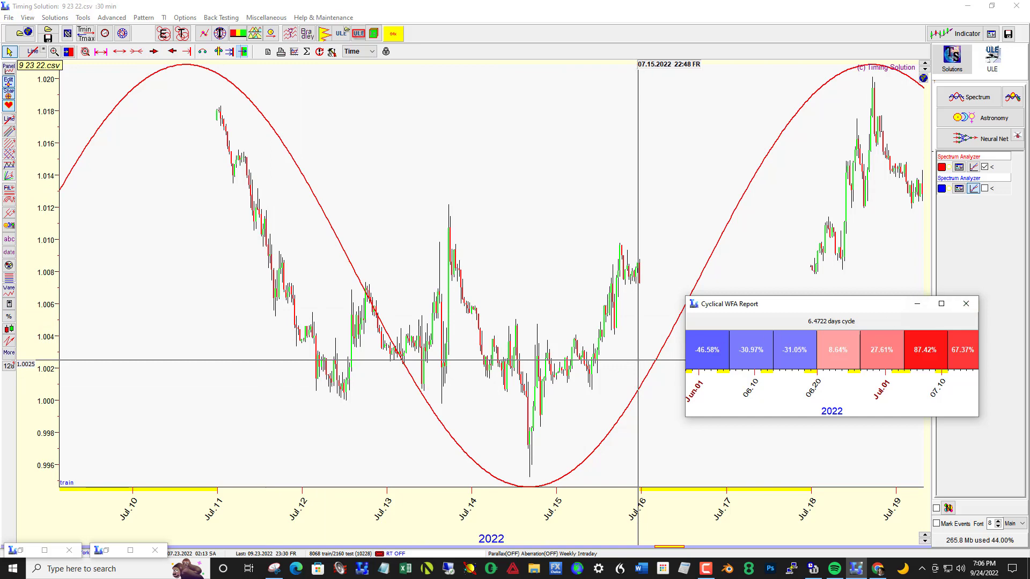
# Step: Reopen the Spectrum Analyzer beside the price chart and extract the 13.8-day cycle from the spectrum
pyautogui.click(958, 169)
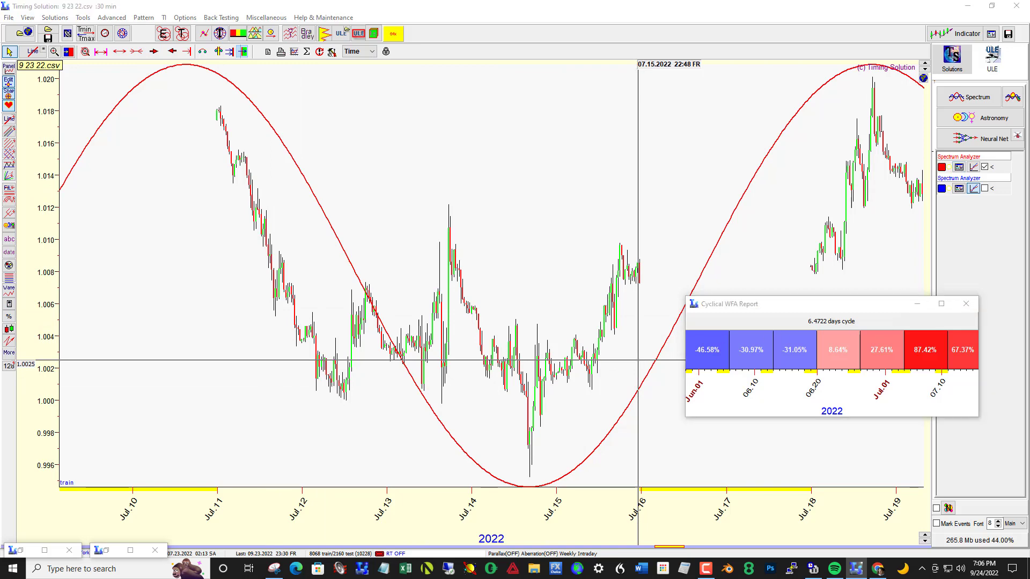
pyautogui.moveTo(590, 139); pyautogui.dragTo(268, 120)
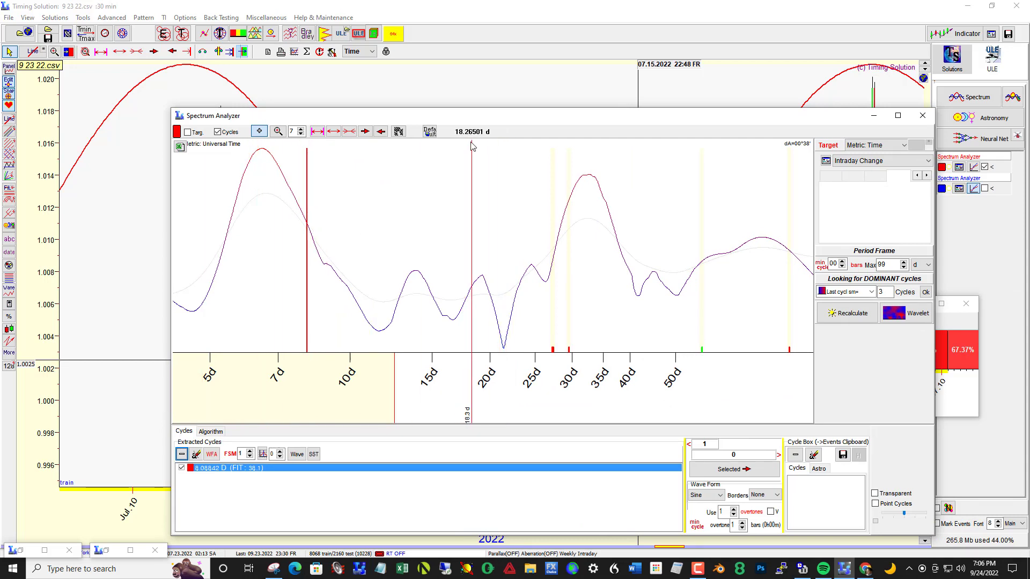
pyautogui.moveTo(468, 117); pyautogui.dragTo(952, 150)
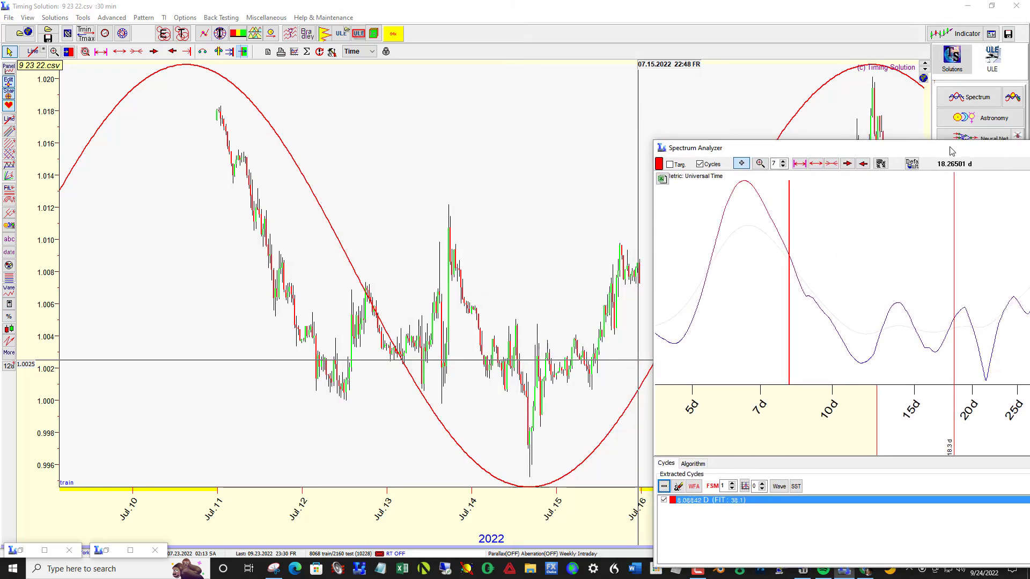
pyautogui.click(900, 313)
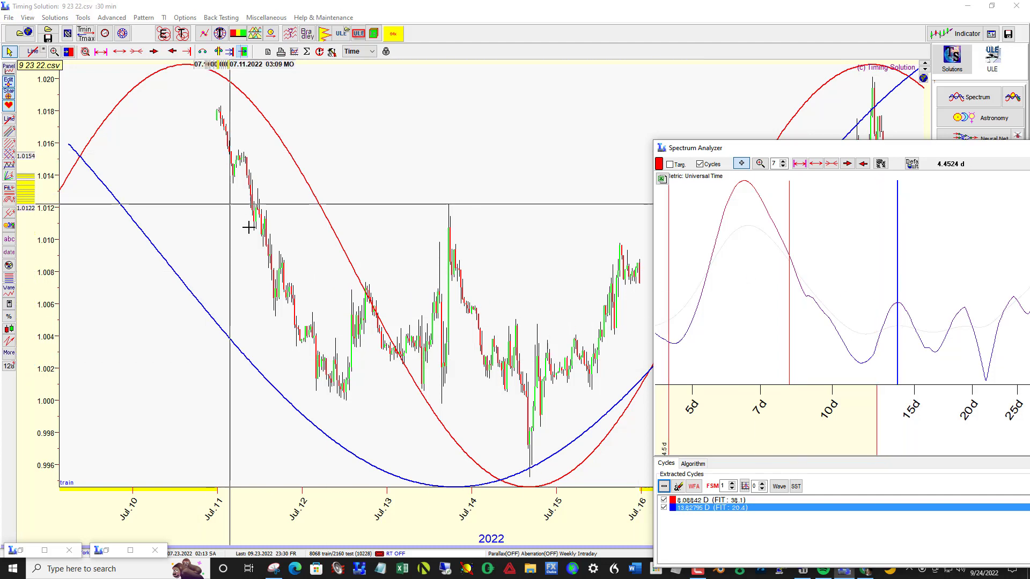
# Step: Uncover the price chart and compare the 8.09-day and 13.8-day waves with the price swings before the LBC
pyautogui.moveTo(770, 150); pyautogui.dragTo(946, 151)
pyautogui.moveTo(690, 265); pyautogui.dragTo(198, 236)
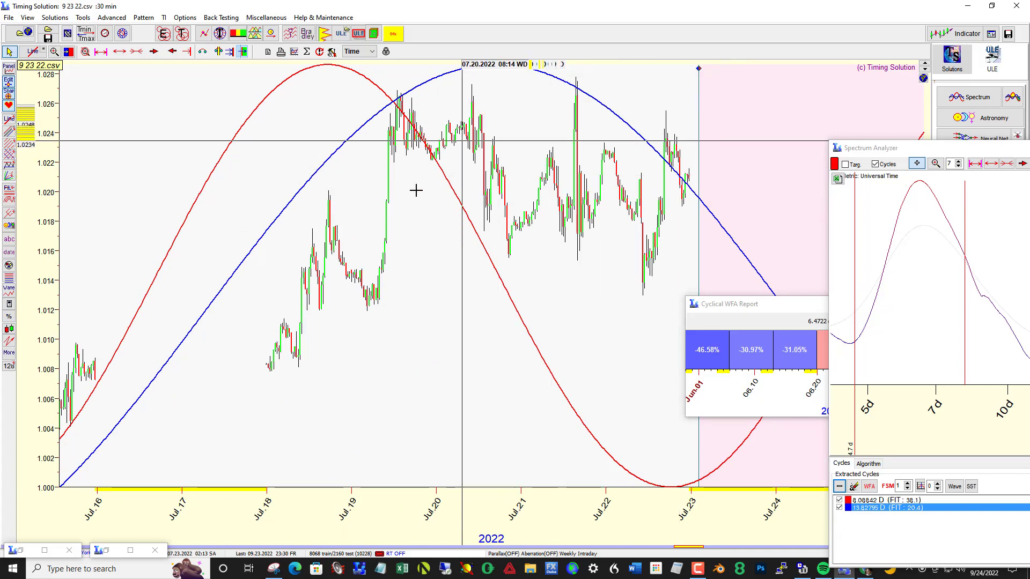
pyautogui.moveTo(303, 318); pyautogui.dragTo(808, 268)
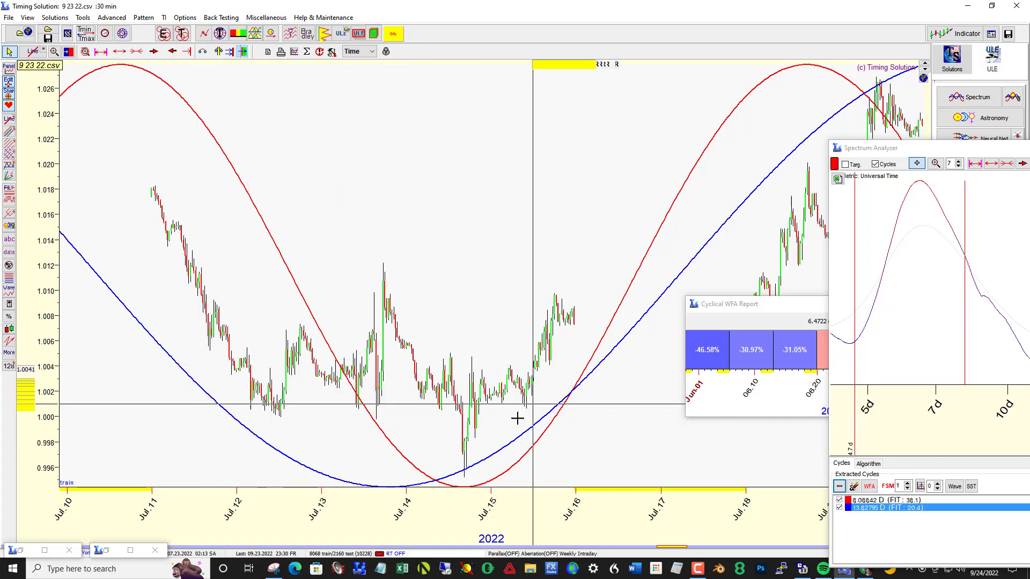
# Step: Run the WFA report for the 13.8-day cycle, review it and minimize the report
pyautogui.moveTo(917, 152); pyautogui.dragTo(346, 133)
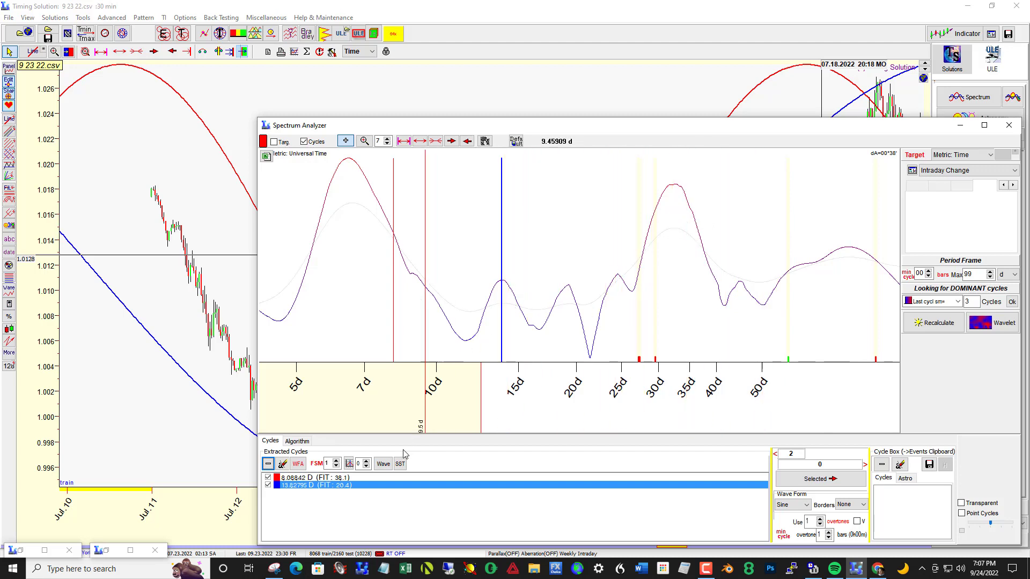
pyautogui.click(298, 464)
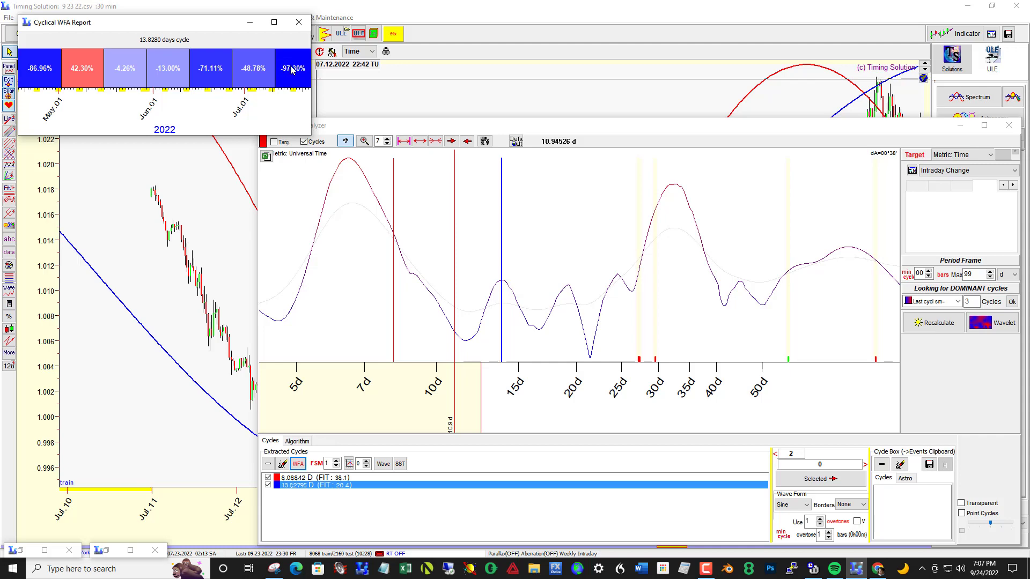
pyautogui.click(249, 22)
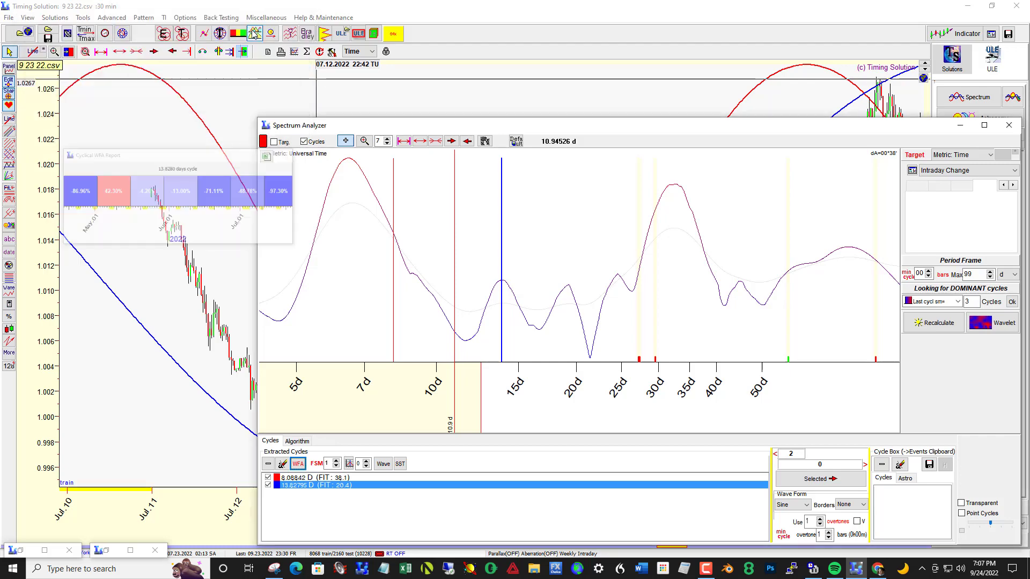
# Step: Clear the Spectrum Analyzer off the chart and examine the 8.09-day and 13.8-day projections around and beyond the LBC
pyautogui.moveTo(476, 138); pyautogui.dragTo(883, 202)
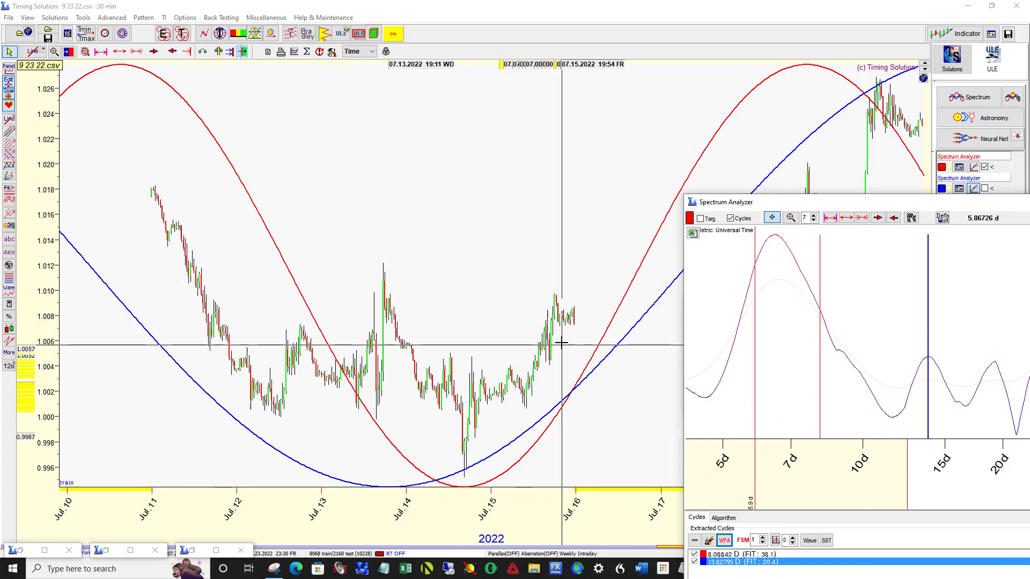
pyautogui.moveTo(622, 275); pyautogui.dragTo(143, 239)
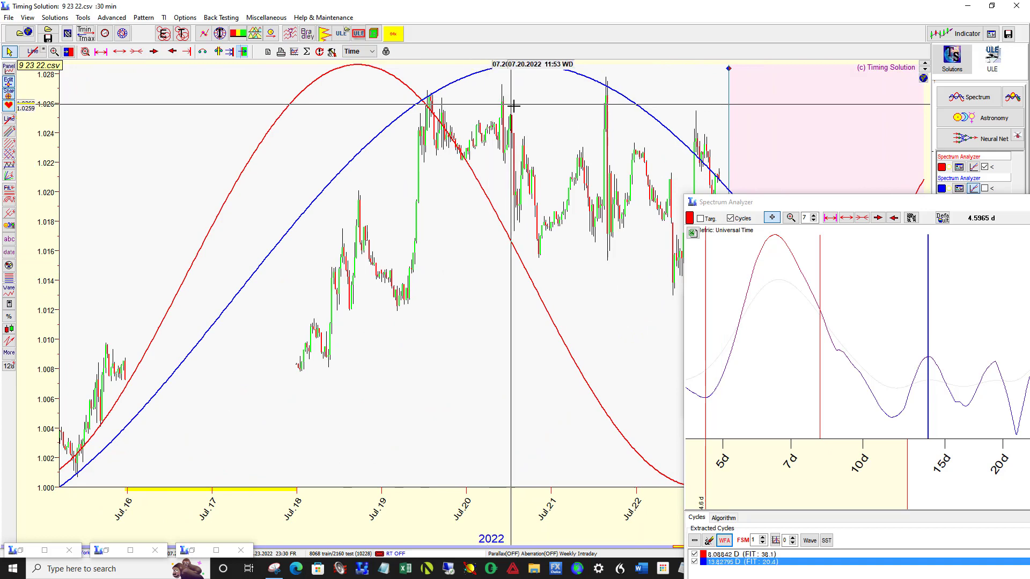
pyautogui.moveTo(504, 123); pyautogui.dragTo(413, 138)
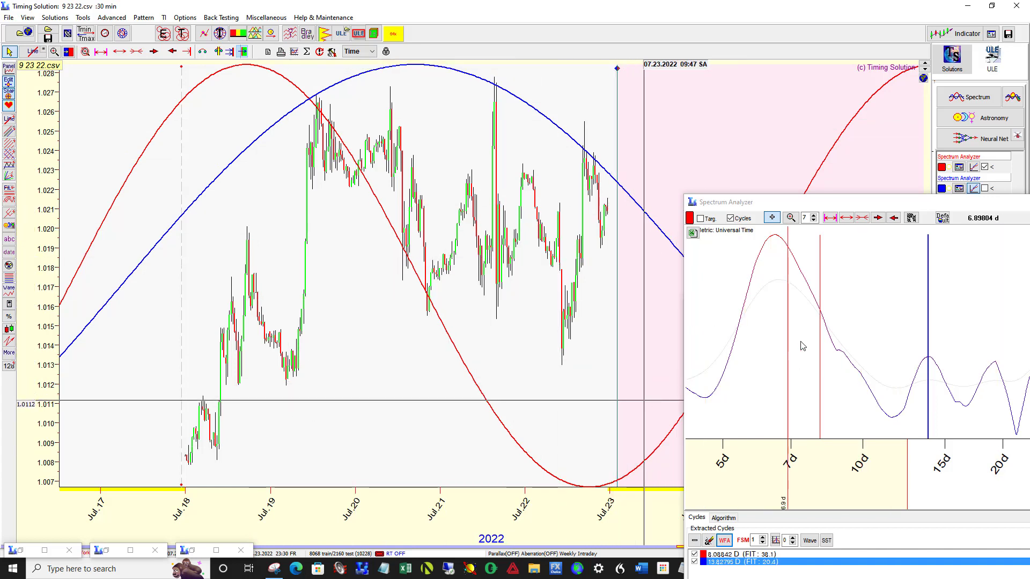
pyautogui.moveTo(831, 208); pyautogui.dragTo(1029, 213)
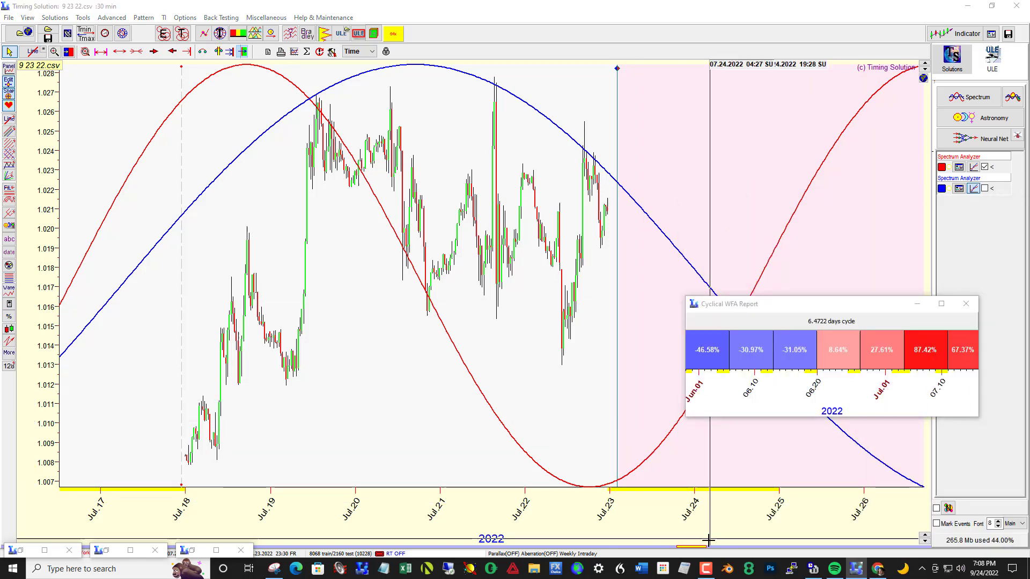